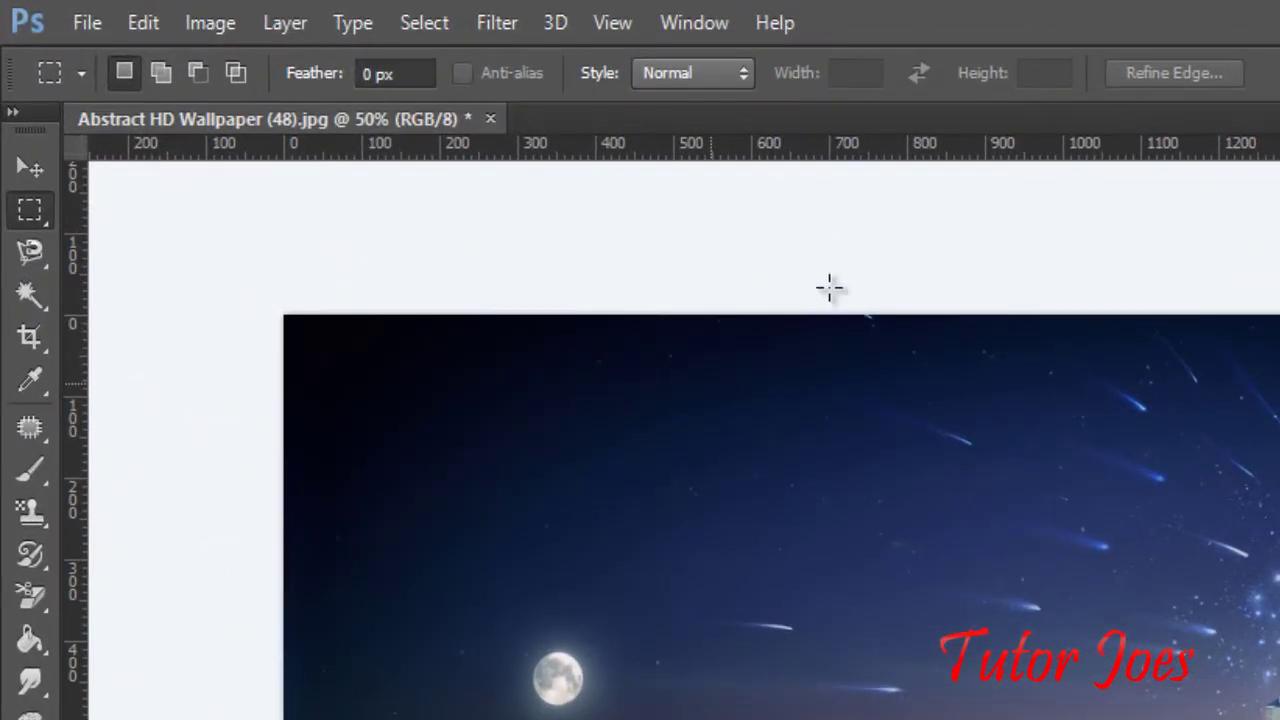
Reveal the Rectangular, Elliptical, Single Row and Single Column Marquee tools in the flyout
right_click(30, 222)
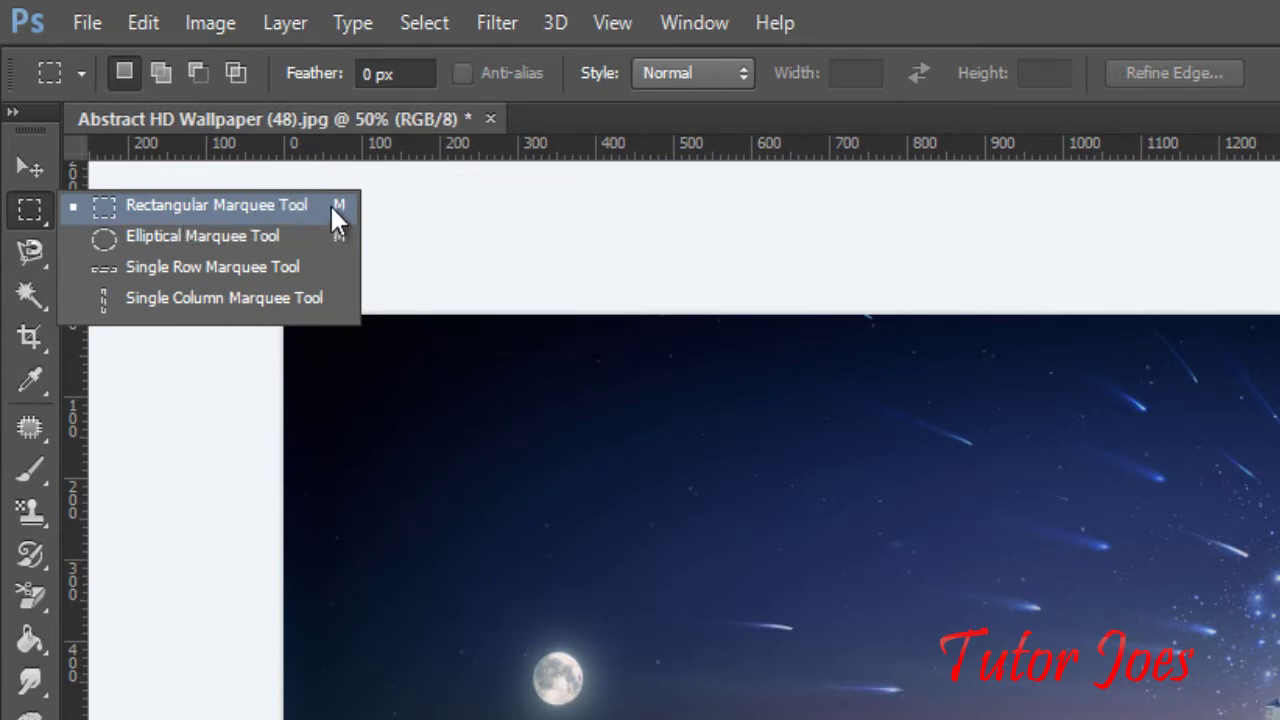
With the Rectangular Marquee, draw practice rectangles, ending with one around the moon and houses
left_click(208, 200)
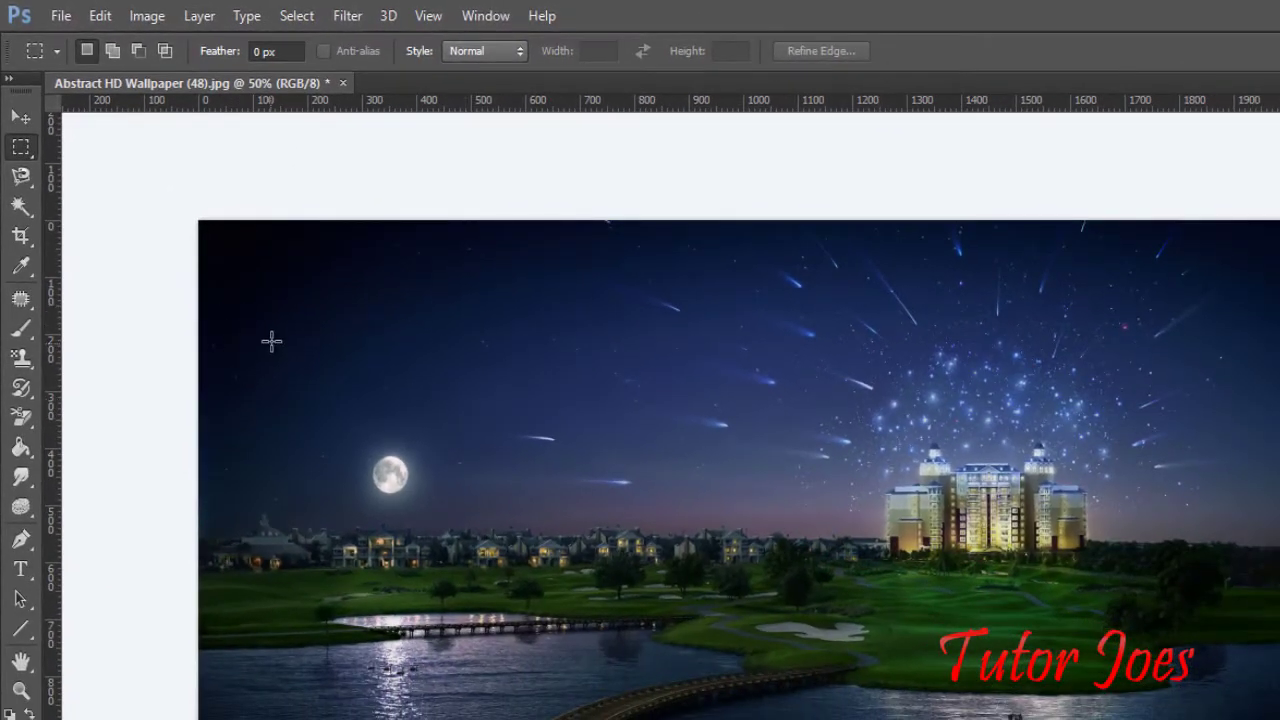
left_click_drag(272, 339, 571, 643)
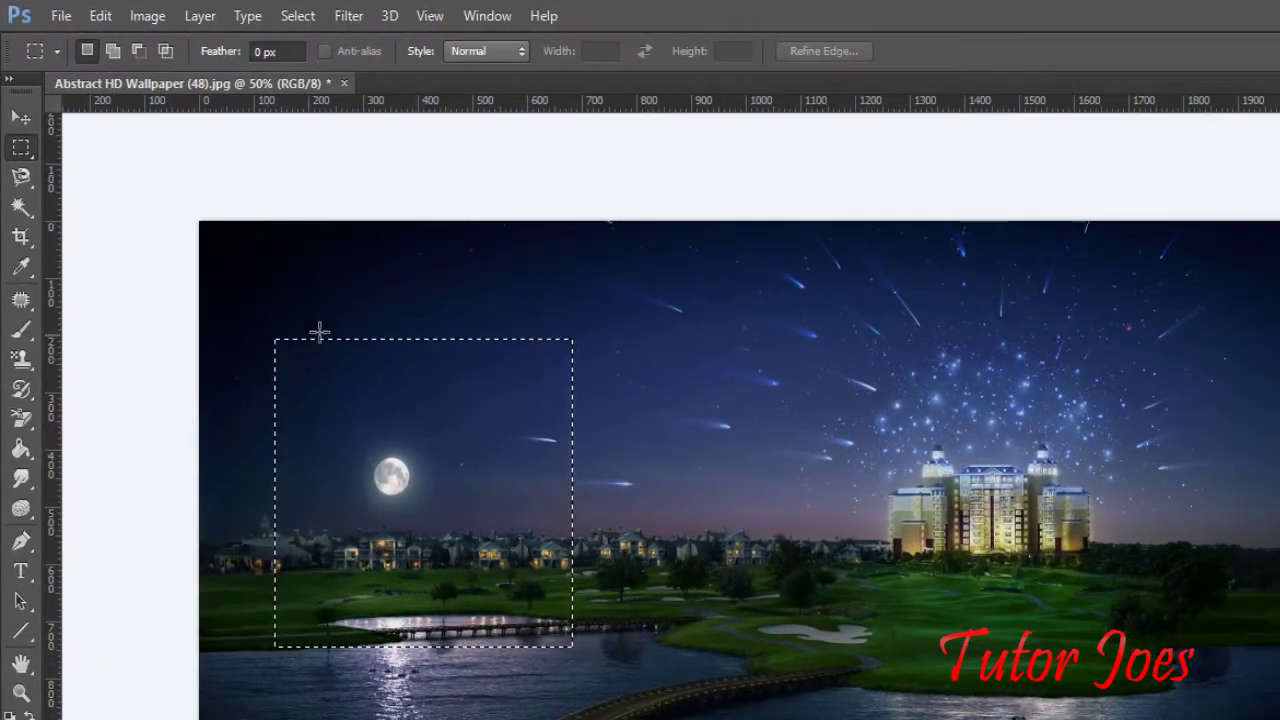
left_click_drag(667, 339, 1102, 697)
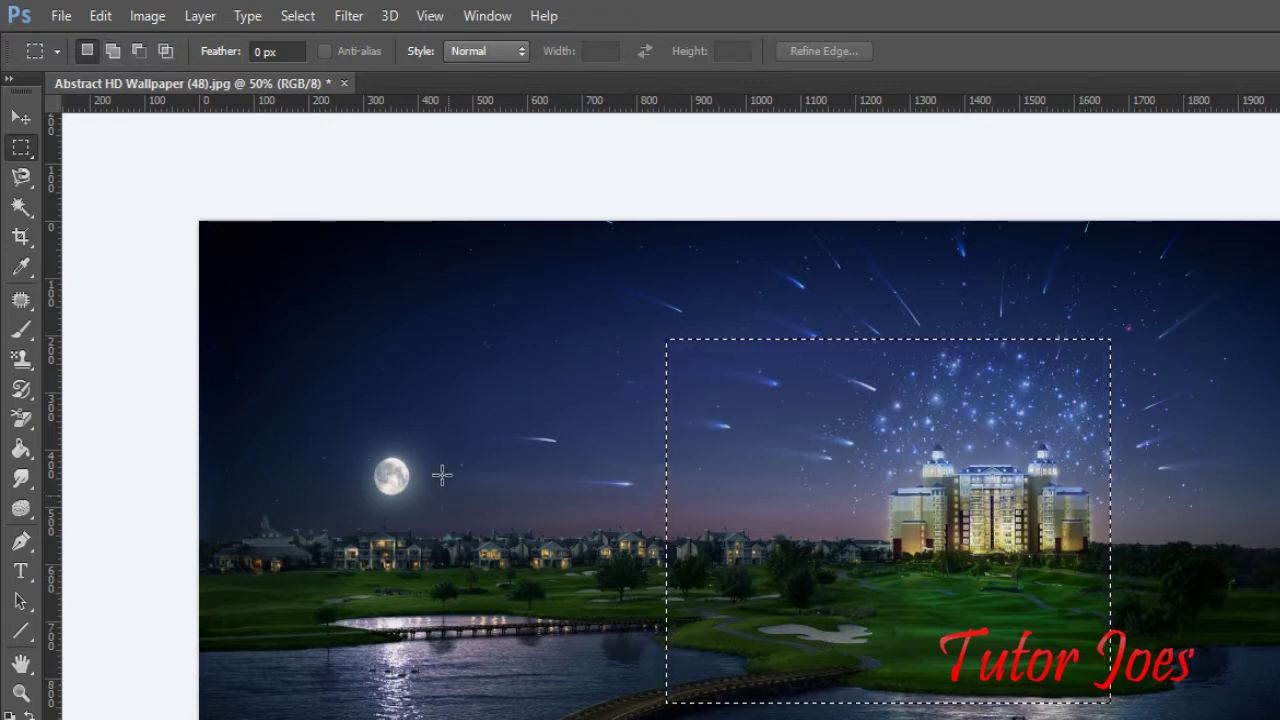
mouse_move(258, 347)
left_mouse_down()
mouse_move(621, 703)
mouse_move(570, 612)
left_mouse_up()
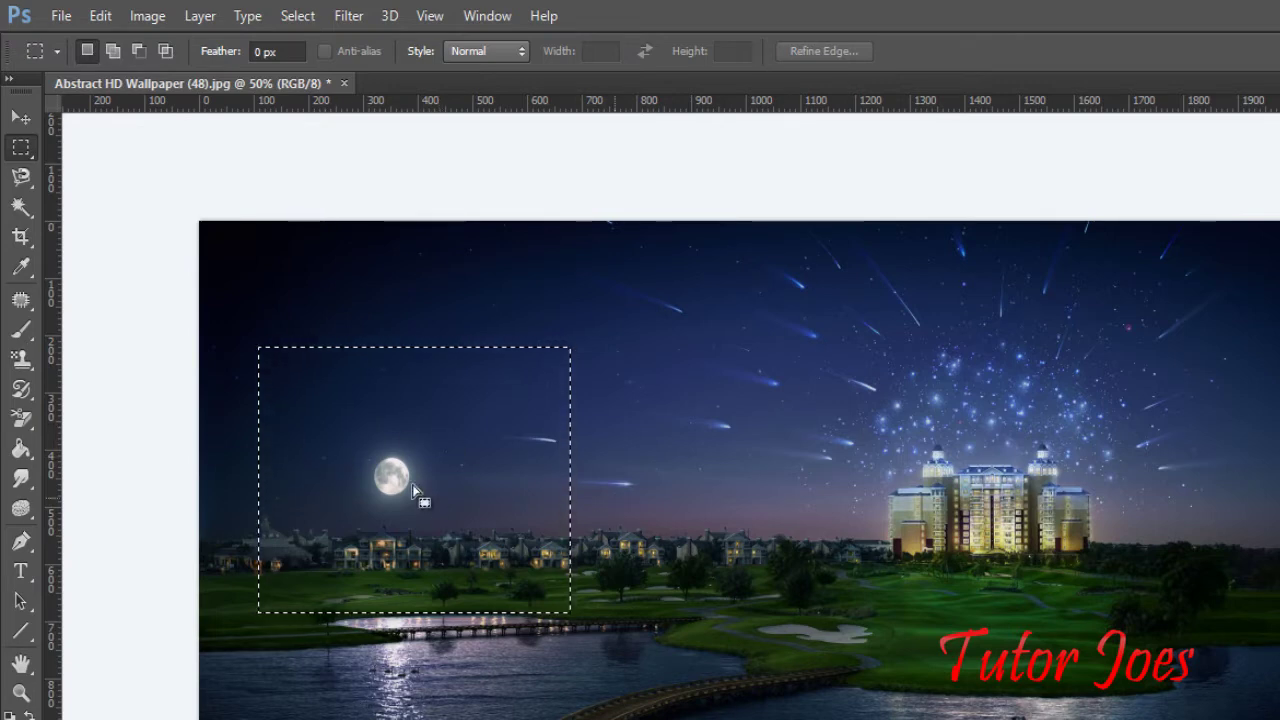
right_click(560, 357)
Select the moon and houses, then add rectangles around the lit castle and a small area below it
left_click(465, 345)
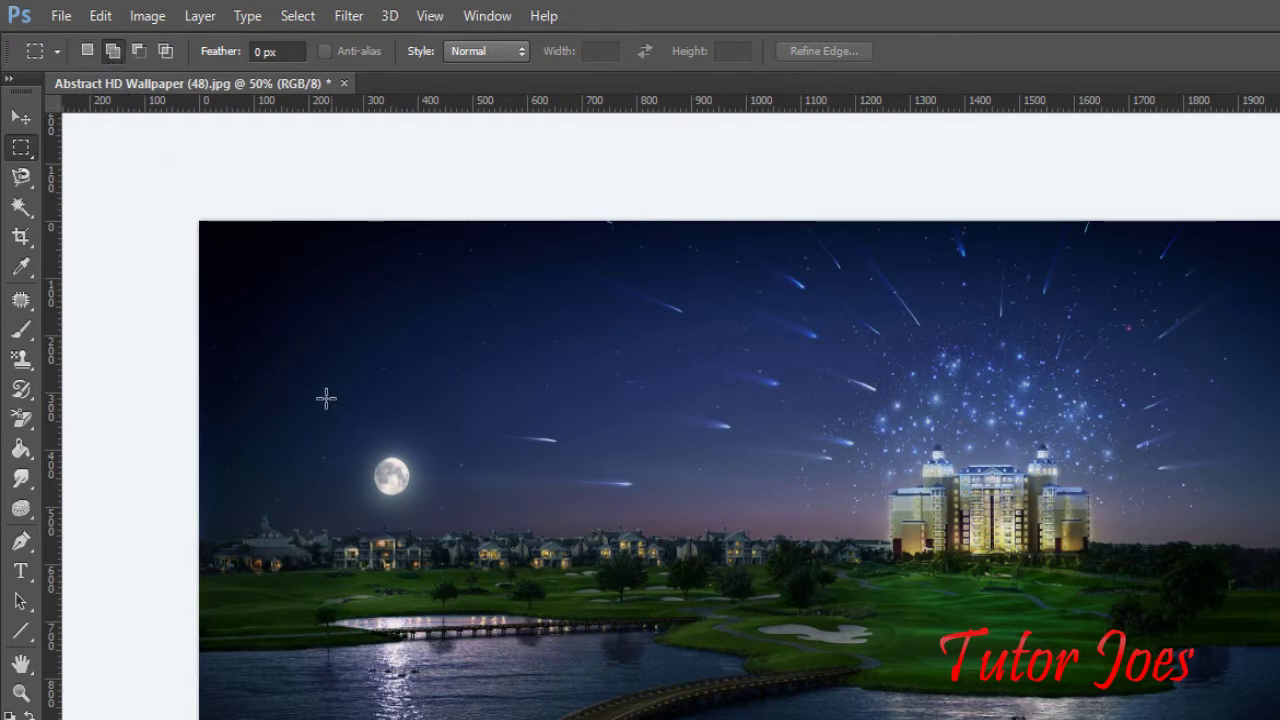
left_click_drag(327, 398, 597, 612)
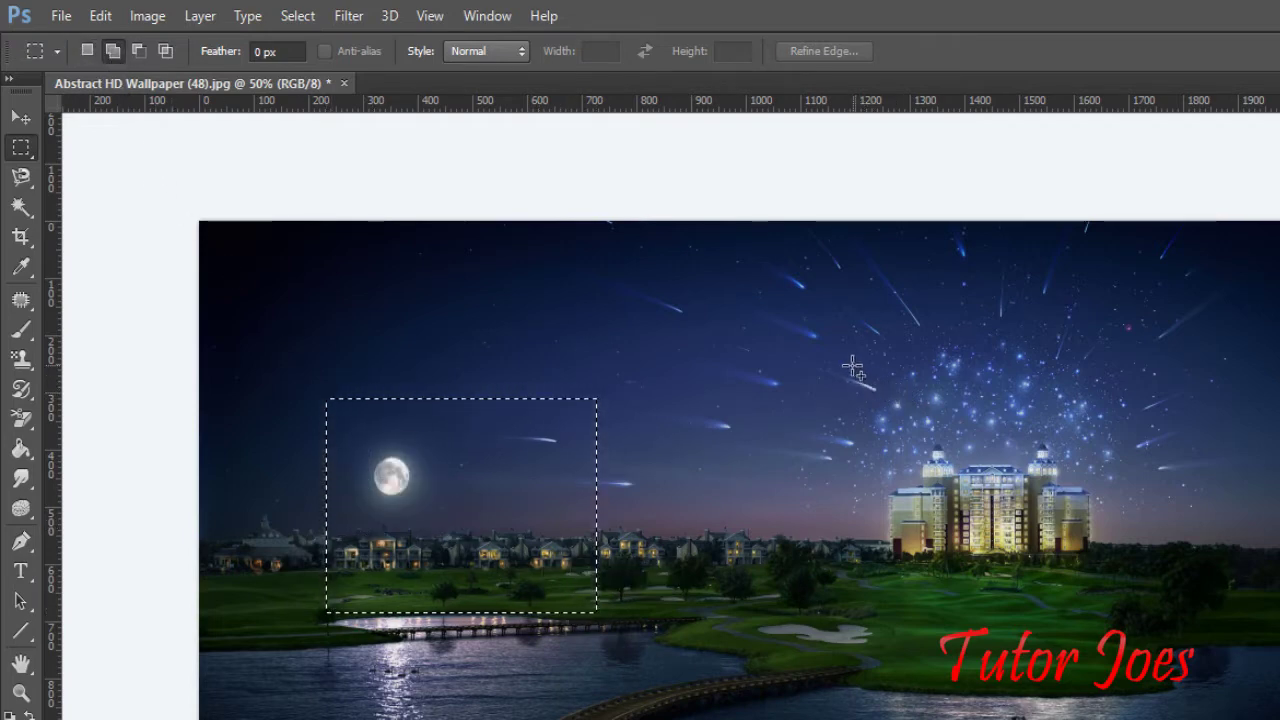
left_click_drag(851, 364, 1170, 630)
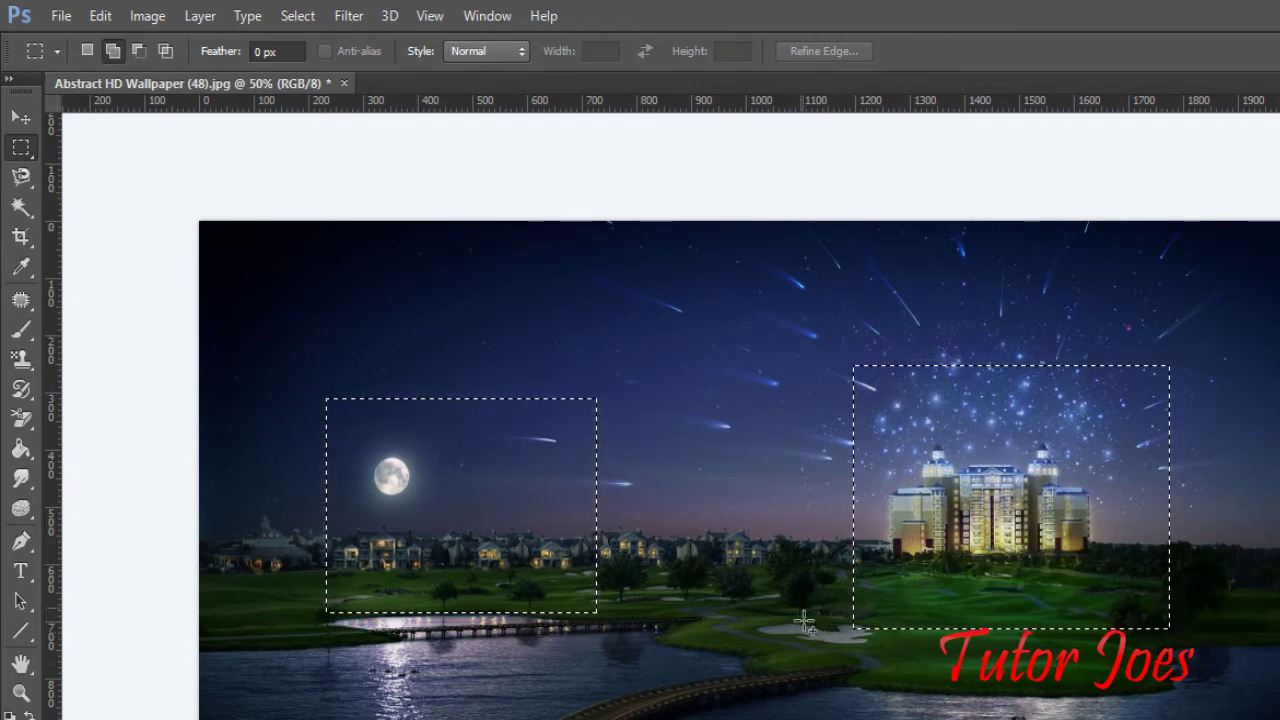
left_click_drag(797, 598, 876, 660)
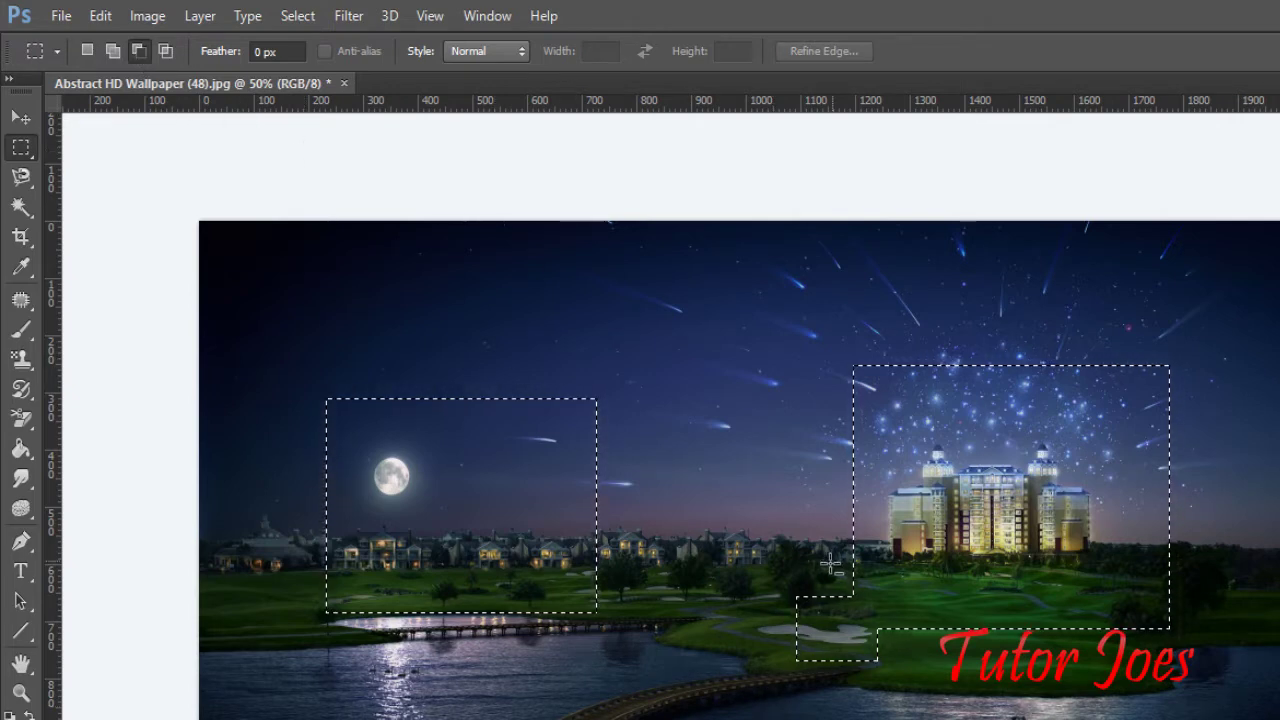
Subtract the castle selection's lower-left corner, then intersect over the castle to drop the moon
mouse_move(770, 572)
left_mouse_down()
mouse_move(864, 692)
mouse_move(858, 630)
mouse_move(860, 650)
left_mouse_up()
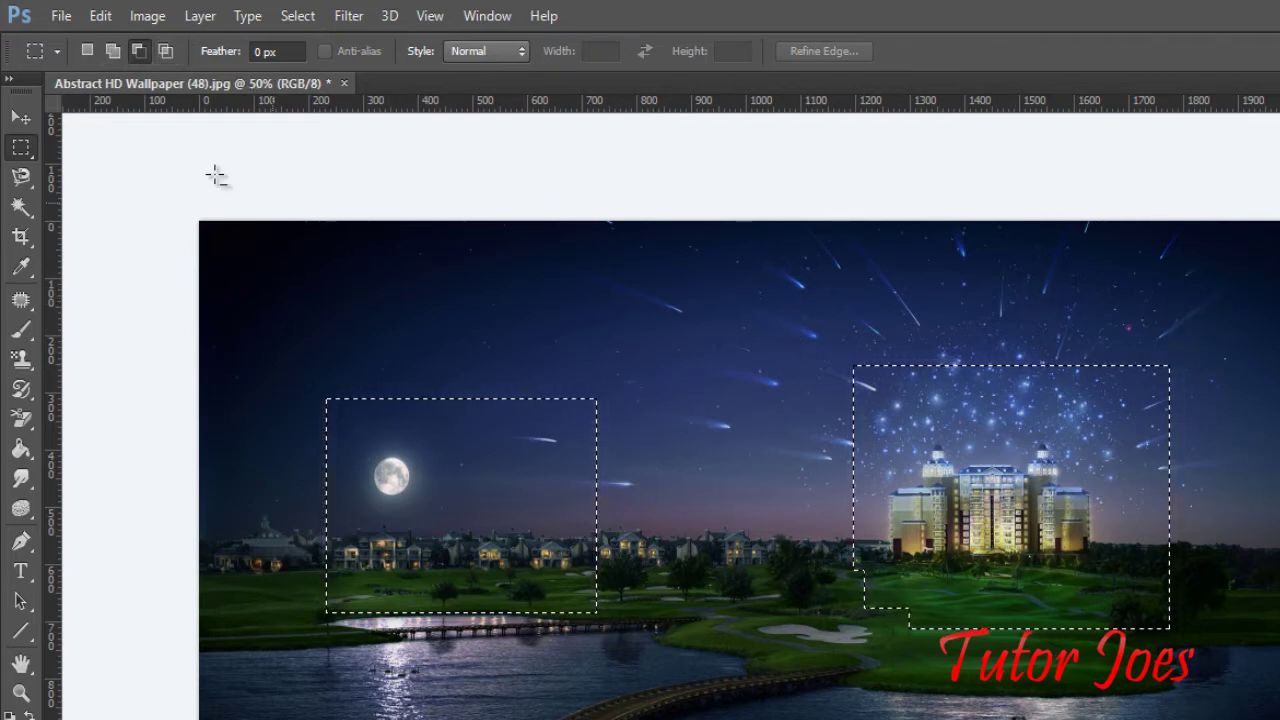
left_click(165, 51)
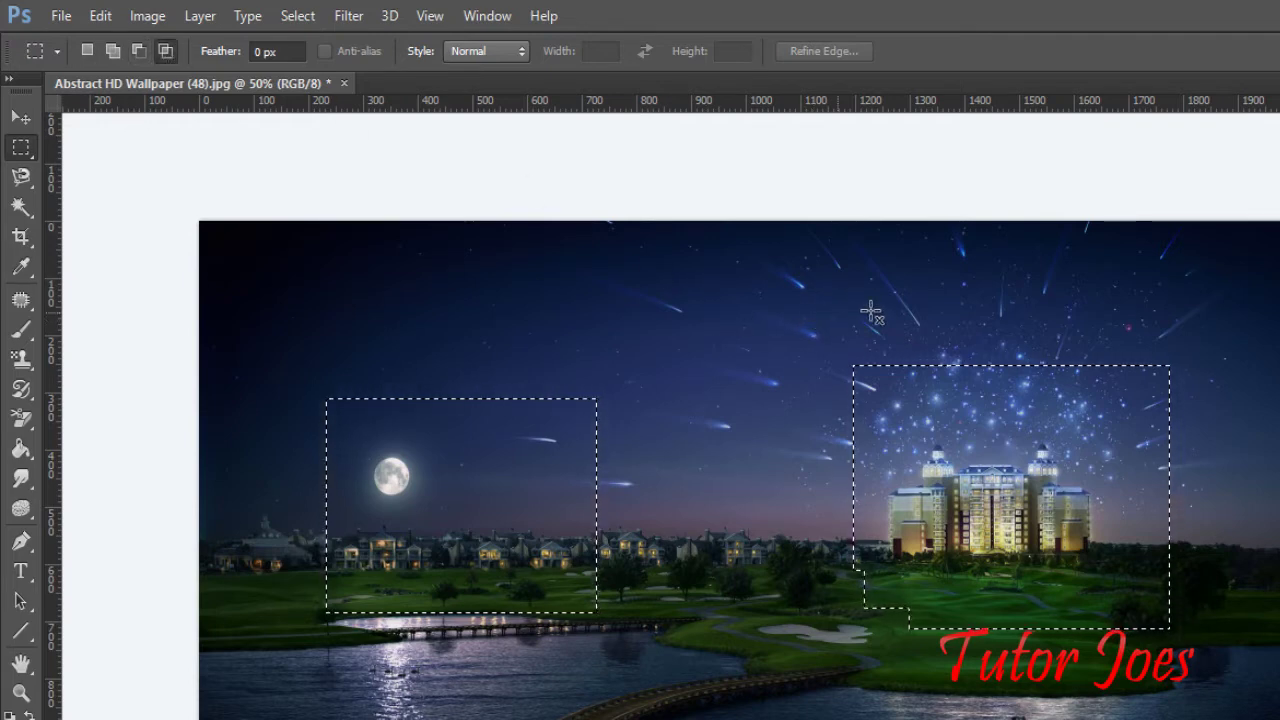
left_click_drag(790, 300, 1255, 685)
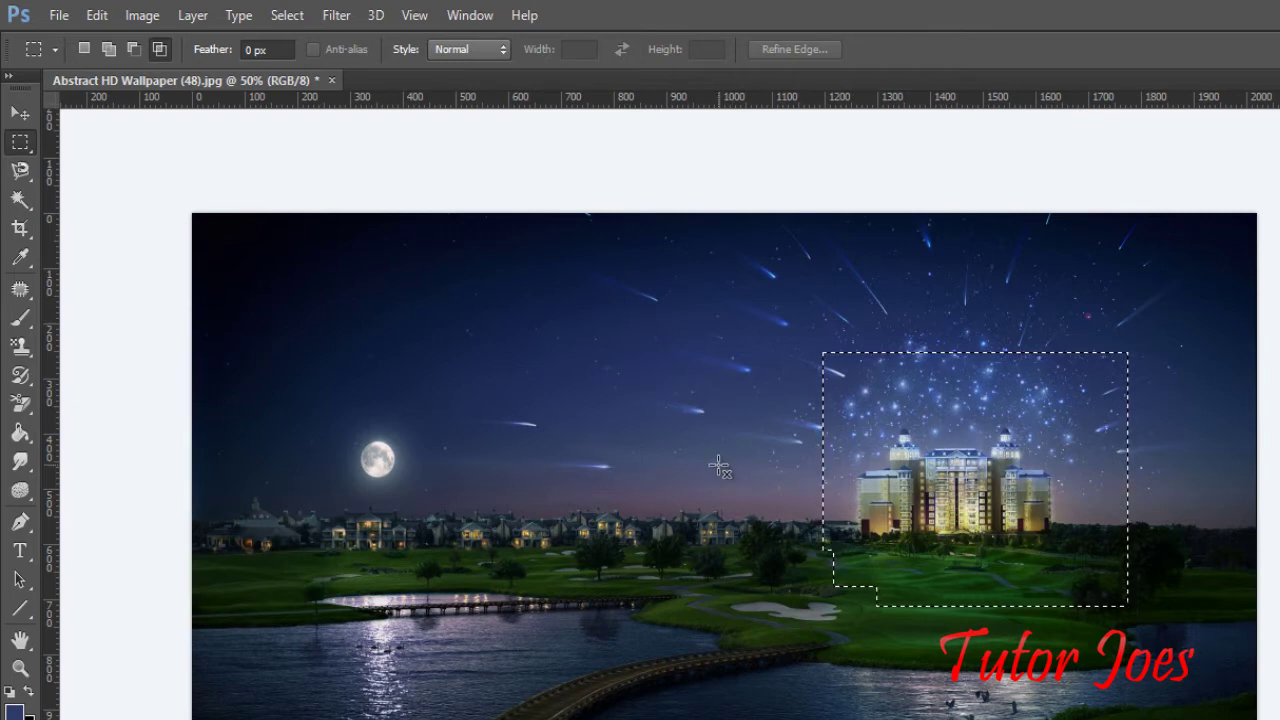
With a 20 px feather, select a soft area over the sky and lake, then move it up-right
double_click(252, 50)
type("20")
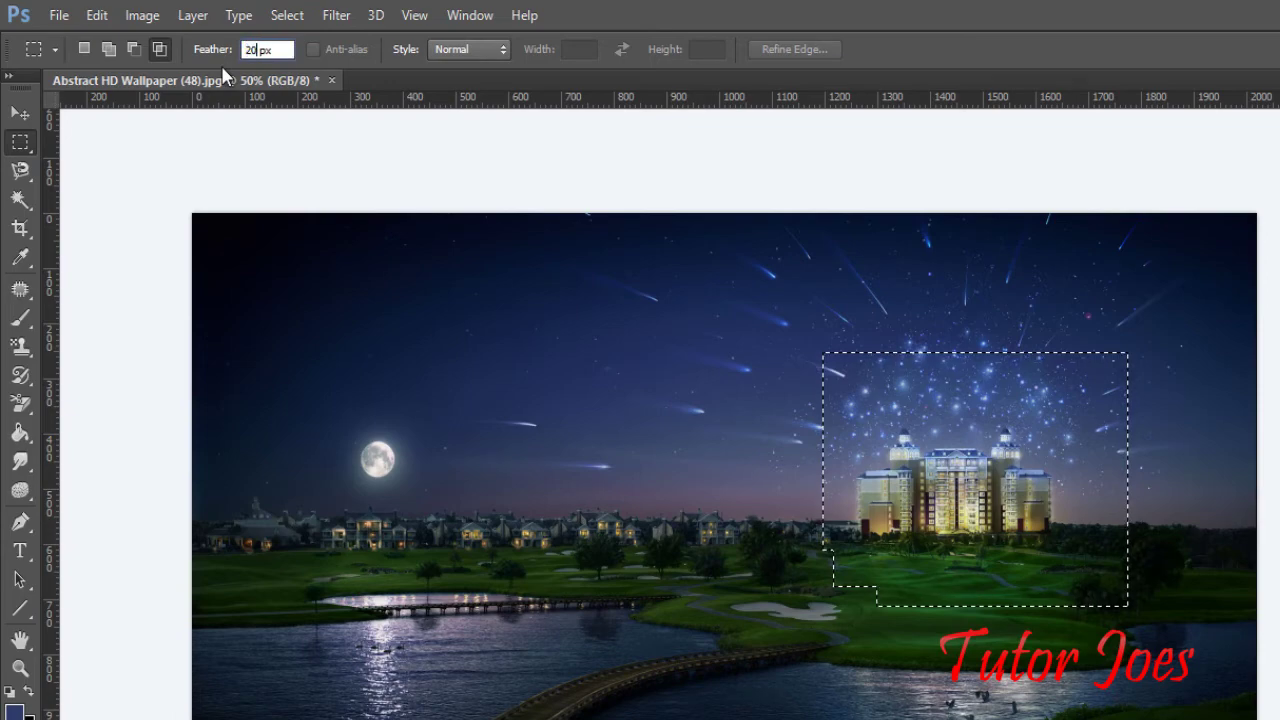
left_click_drag(209, 138, 217, 138)
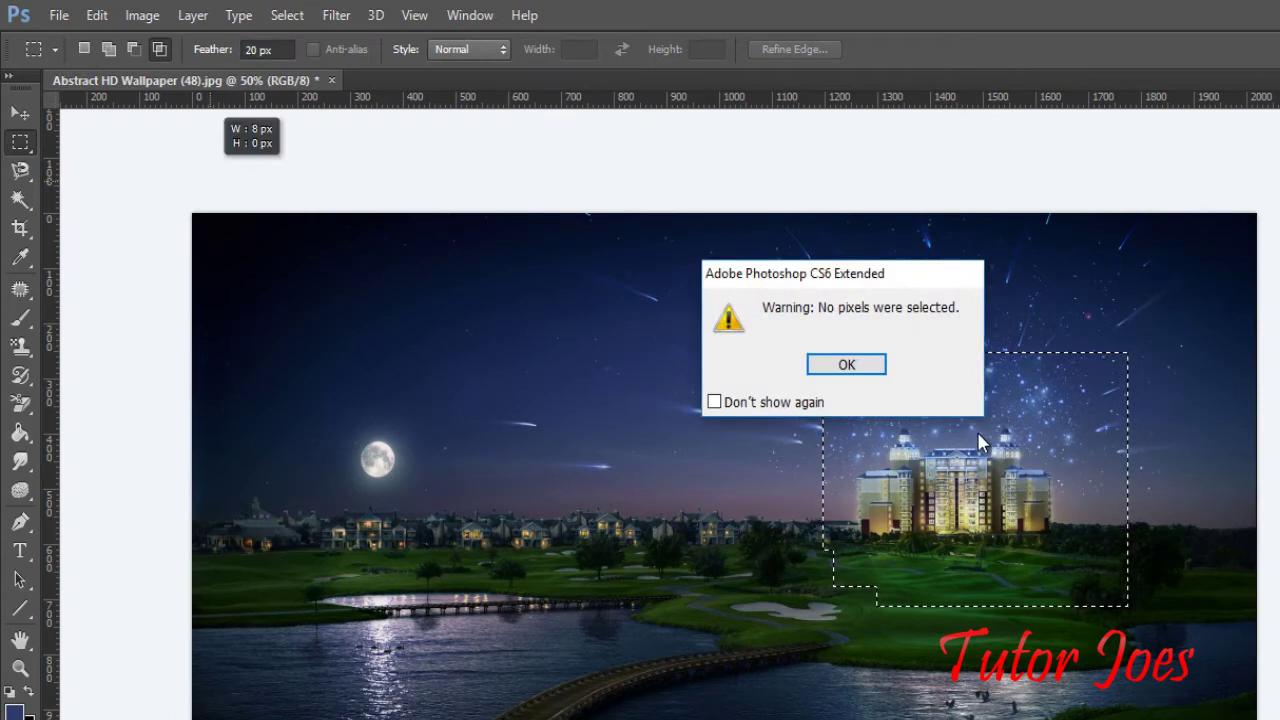
left_click(845, 363)
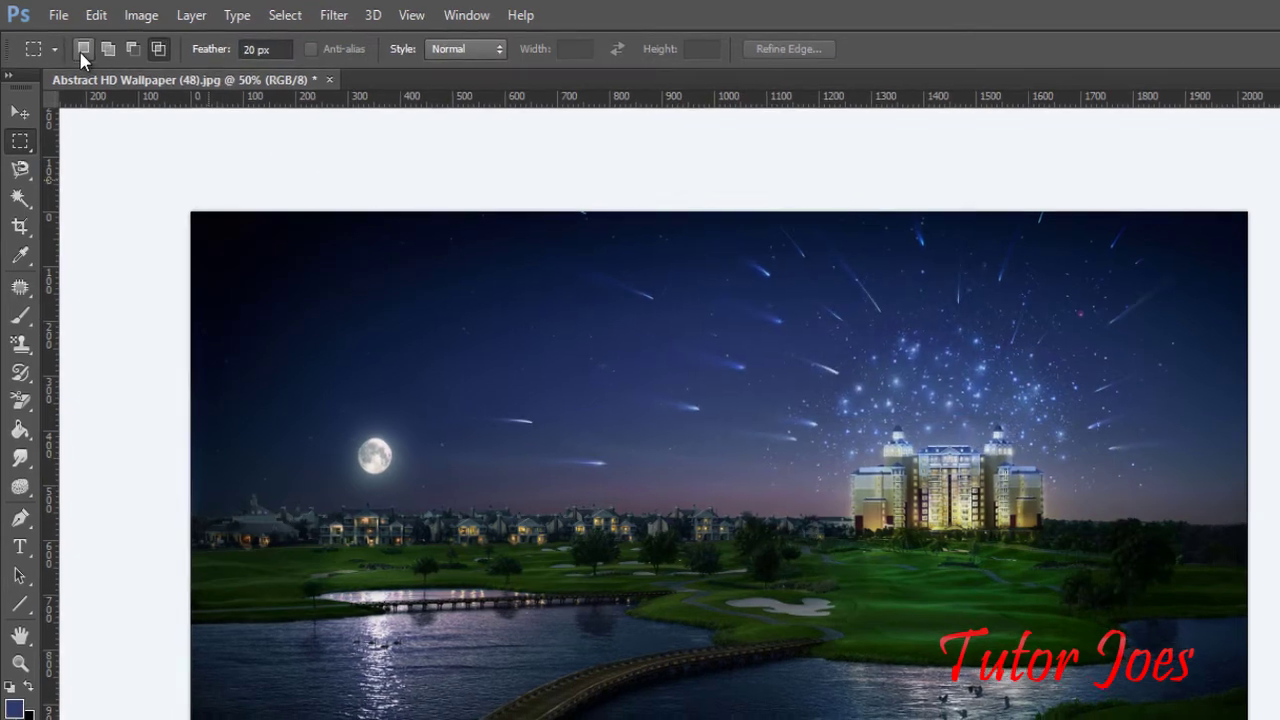
left_click_drag(351, 309, 713, 690)
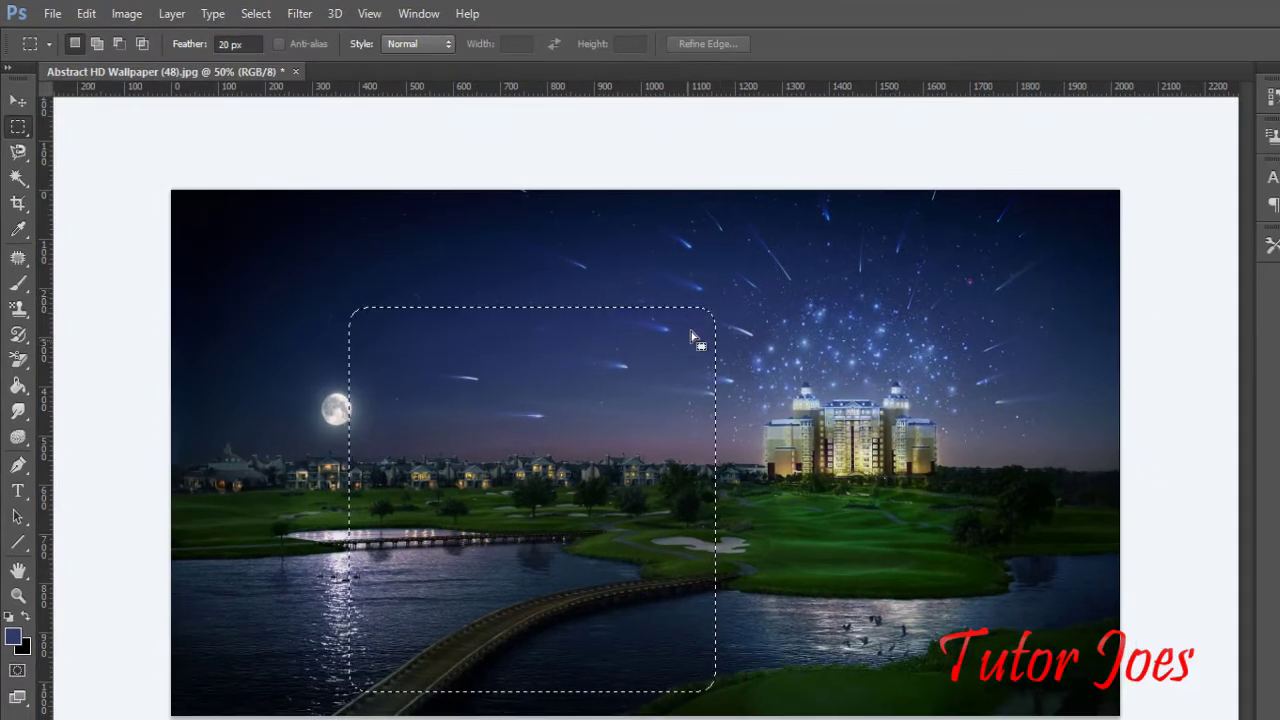
left_click_drag(713, 535, 925, 487)
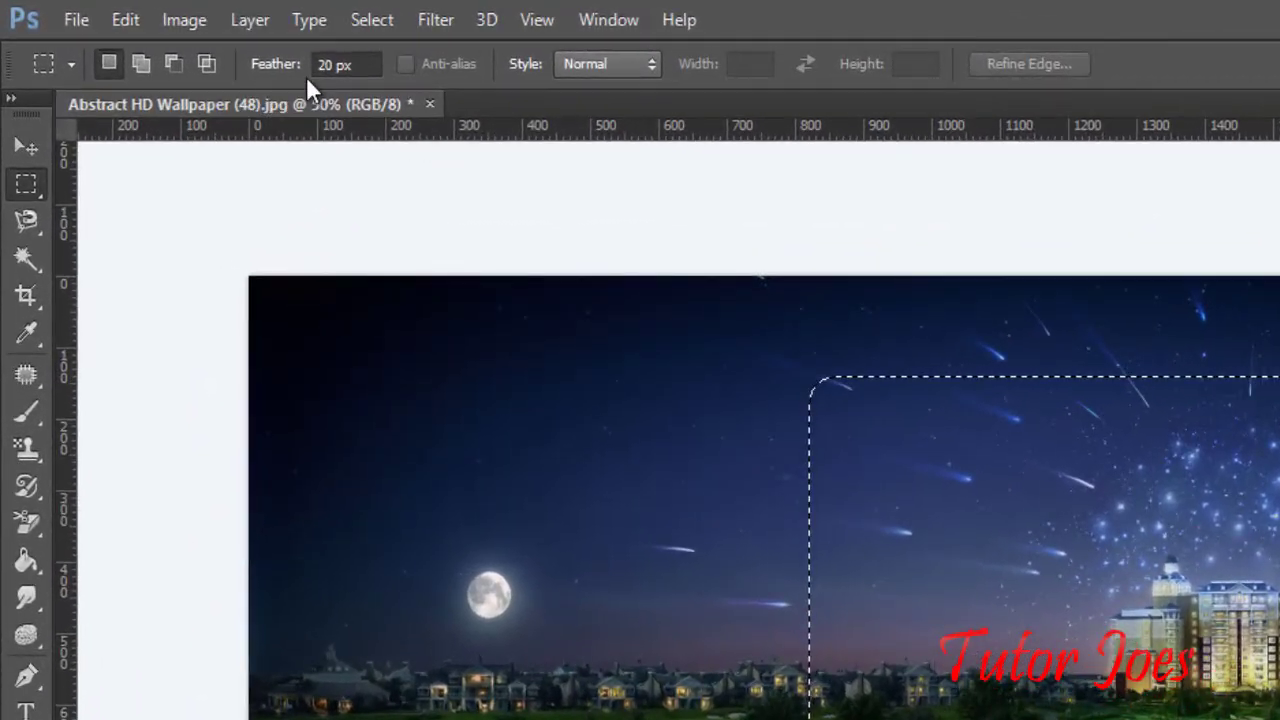
Set Feather to 60 px and select a more rounded area over the sky
left_click(336, 65)
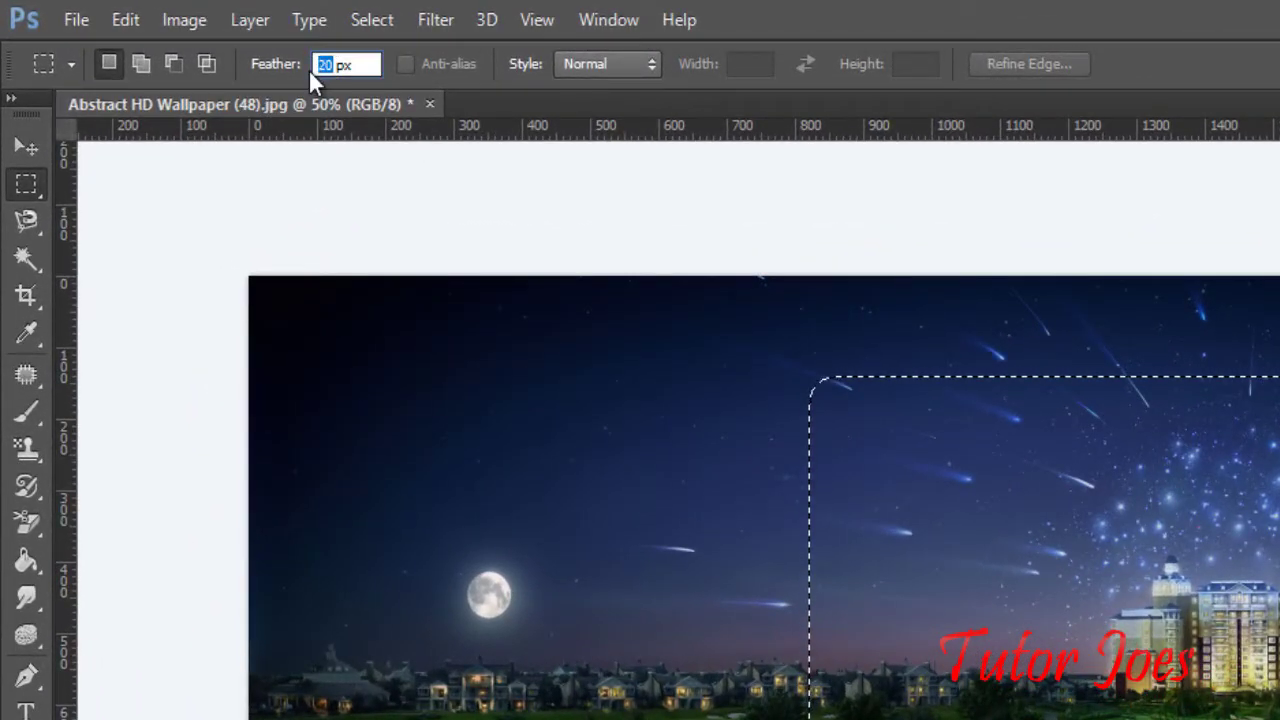
type("60")
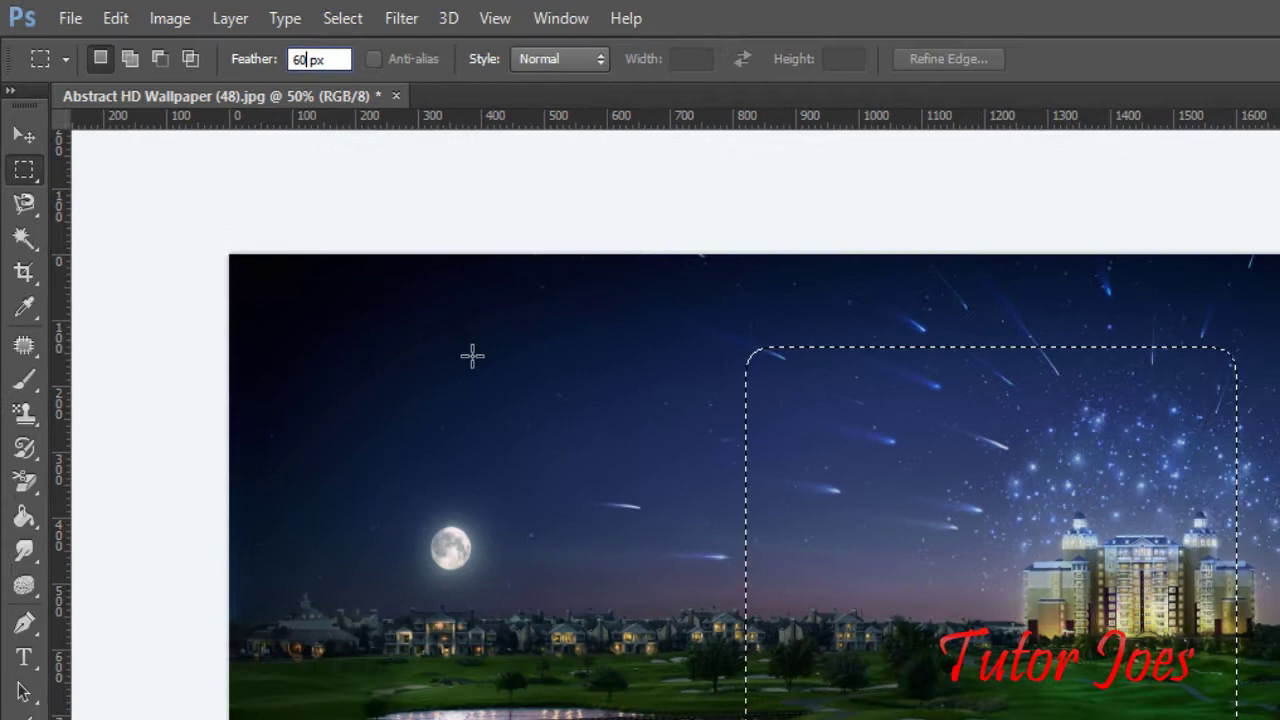
left_click_drag(405, 290, 863, 632)
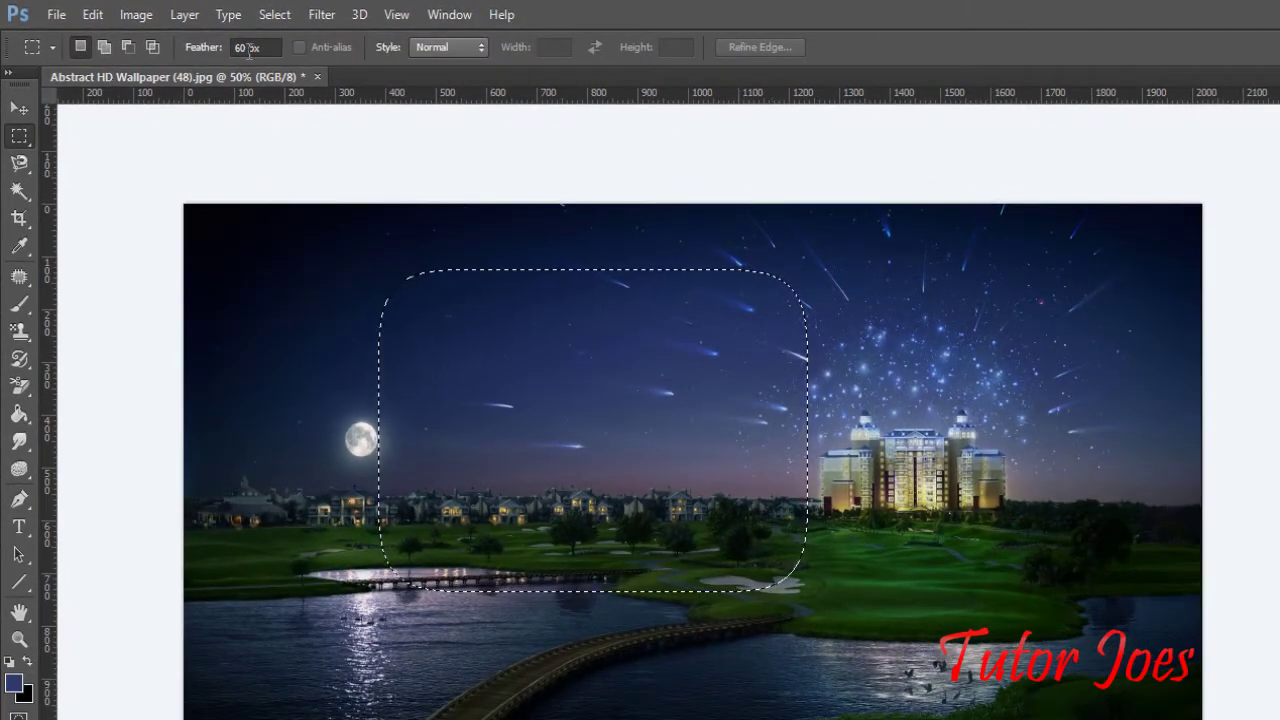
Reset Feather to 0 px and clear the current selection
left_click(249, 48)
type("0")
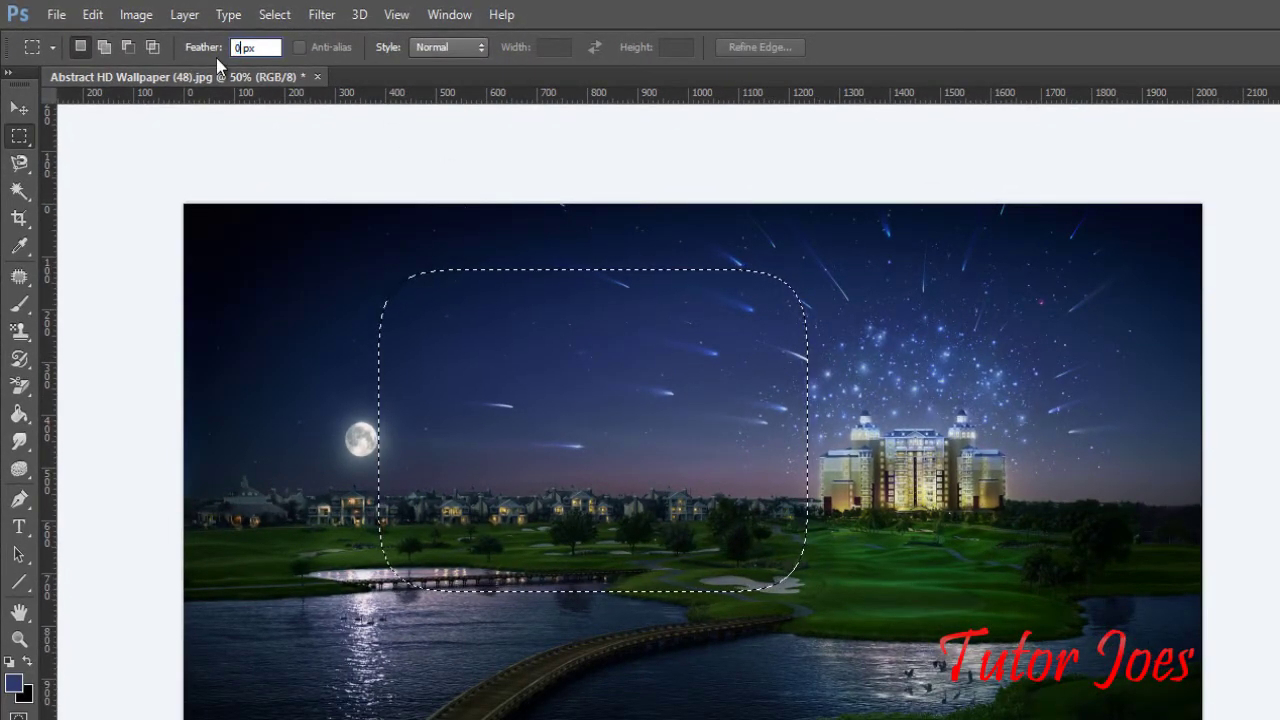
left_click(572, 127)
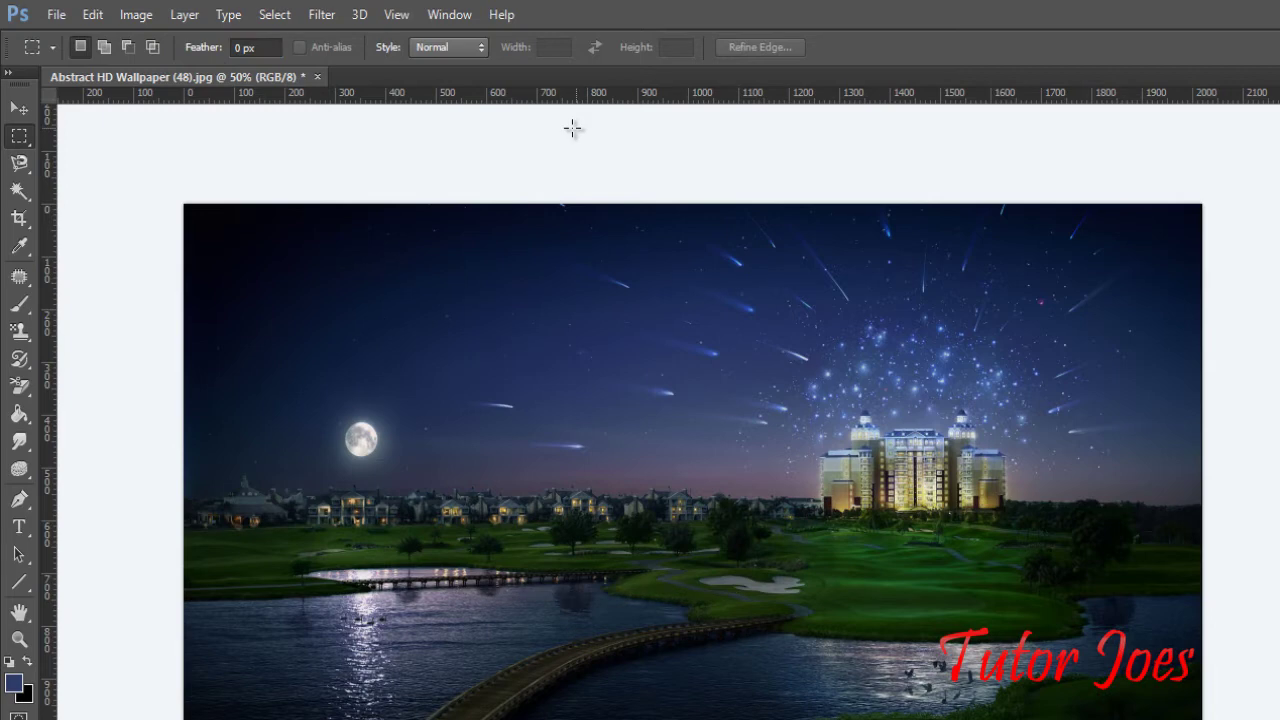
Use Fixed Ratio style to draw a large square selection over the sky and bridge
left_click(450, 50)
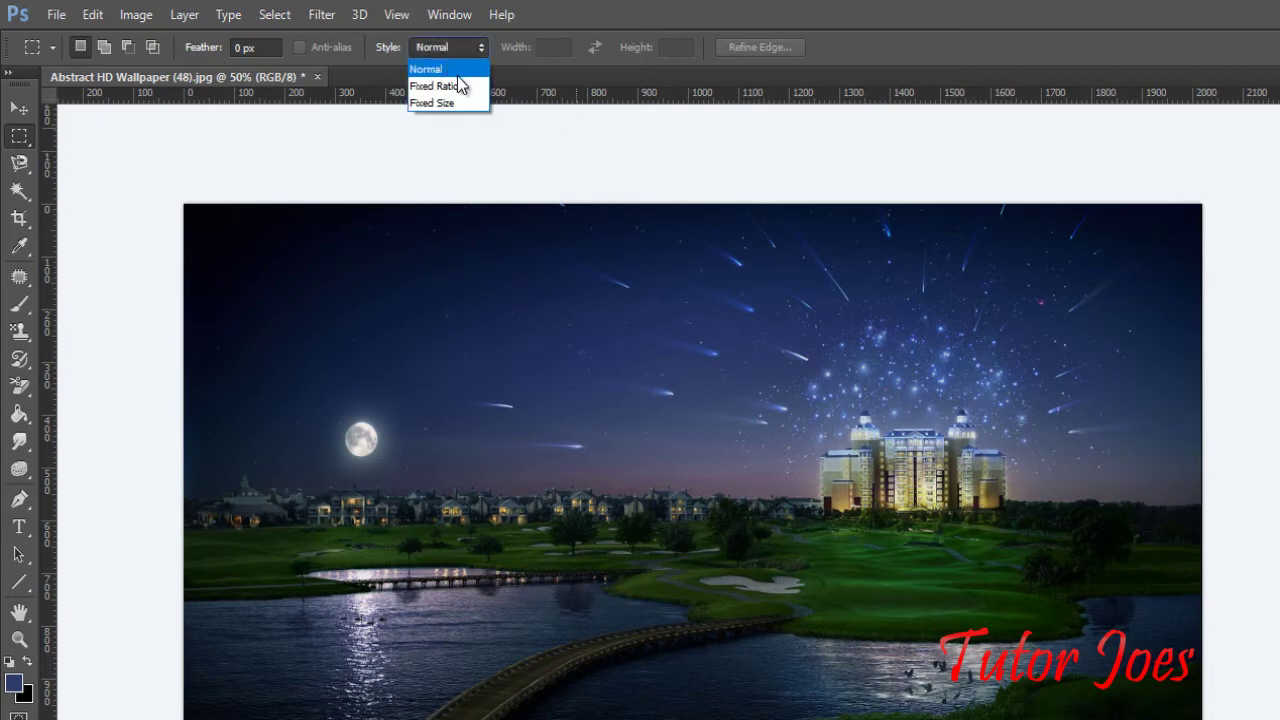
left_click(458, 88)
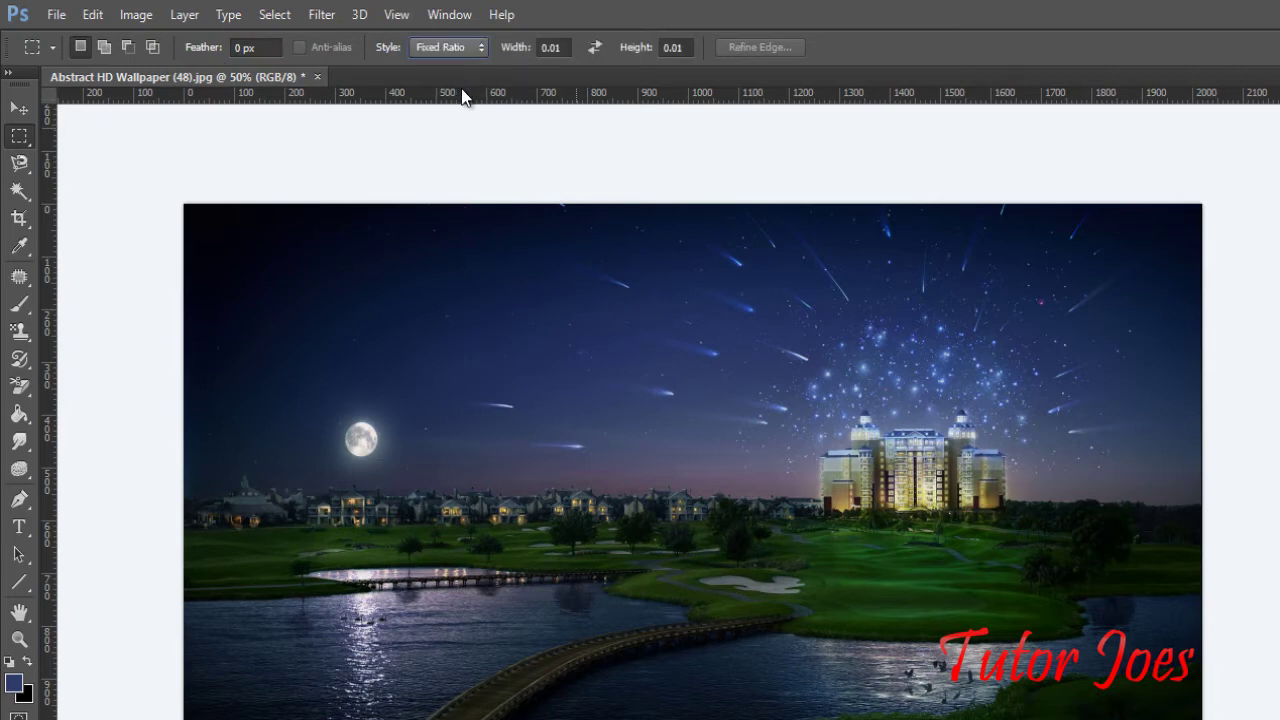
left_click_drag(366, 300, 737, 671)
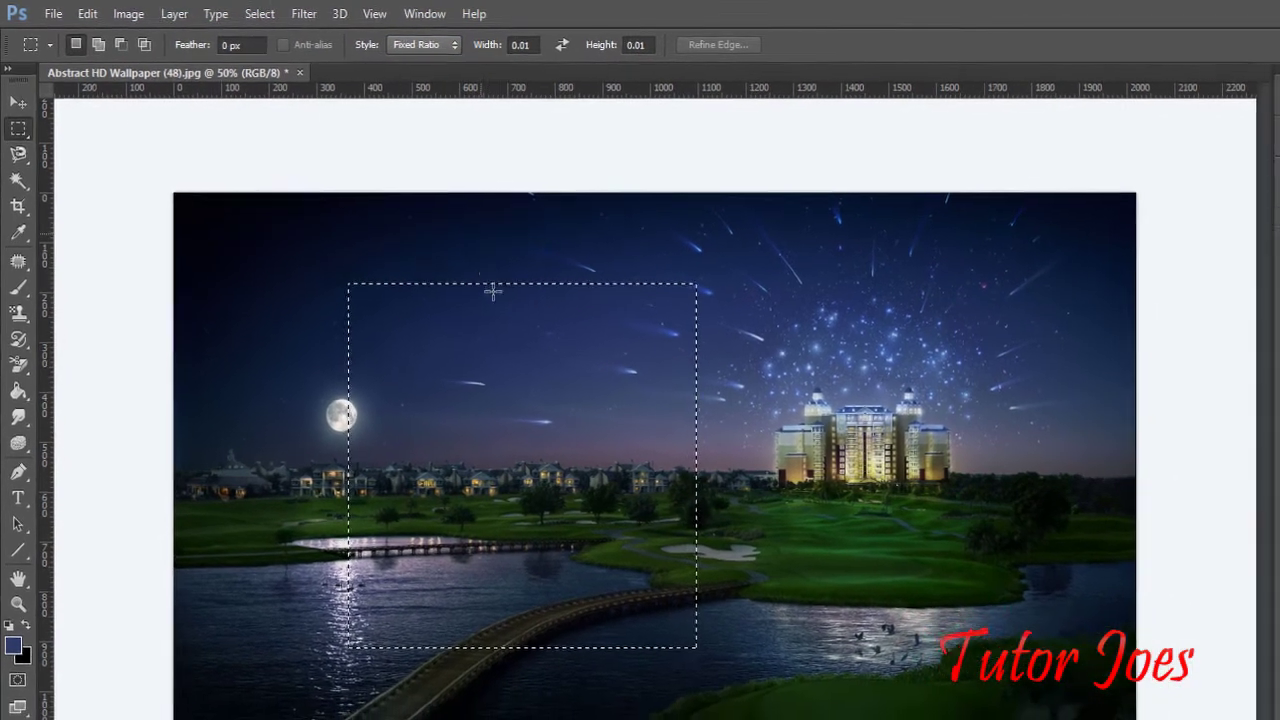
left_click_drag(492, 291, 858, 645)
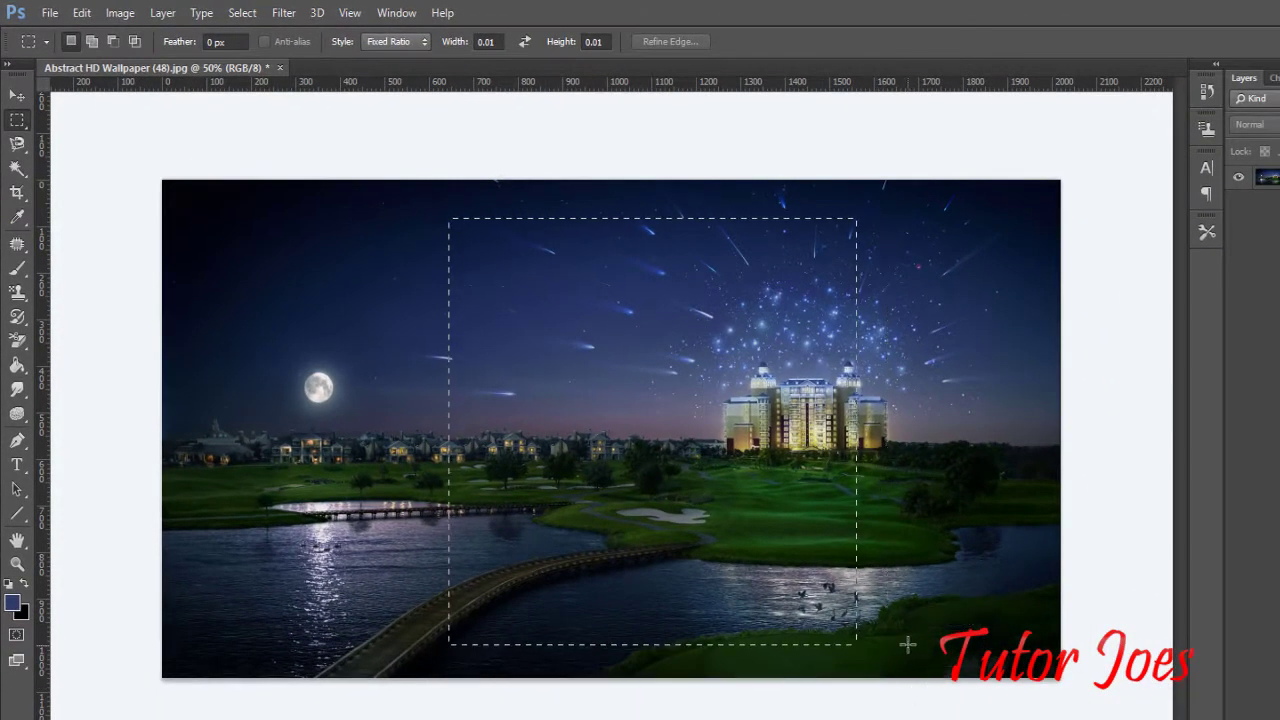
Switch Style to Fixed Size 50 × 50 px and place the square selection in the sky
left_click(400, 41)
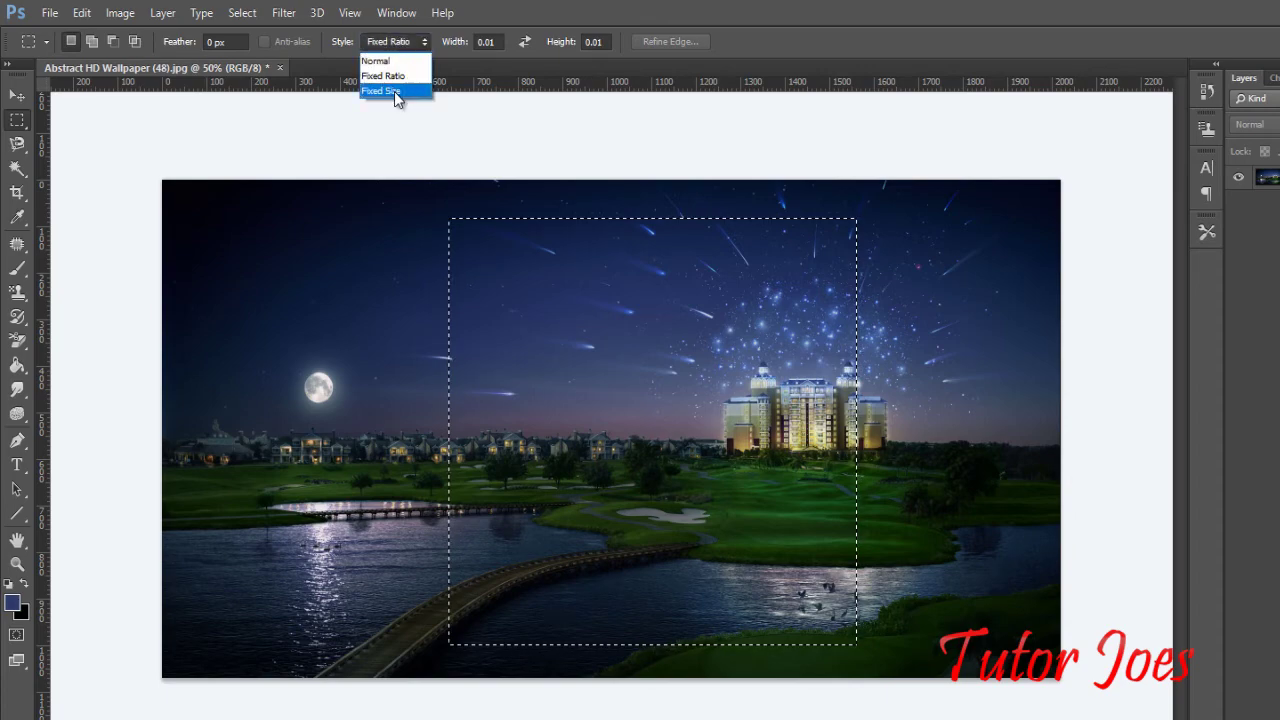
left_click(394, 91)
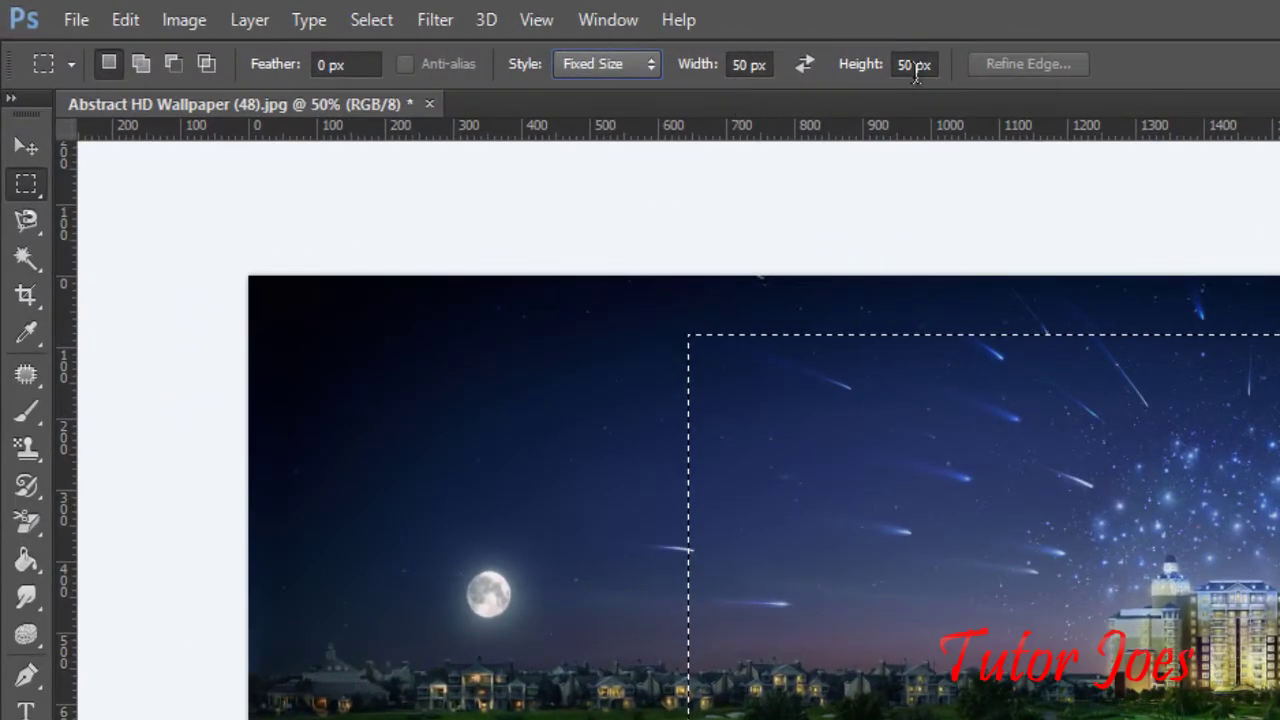
left_click_drag(466, 376, 543, 456)
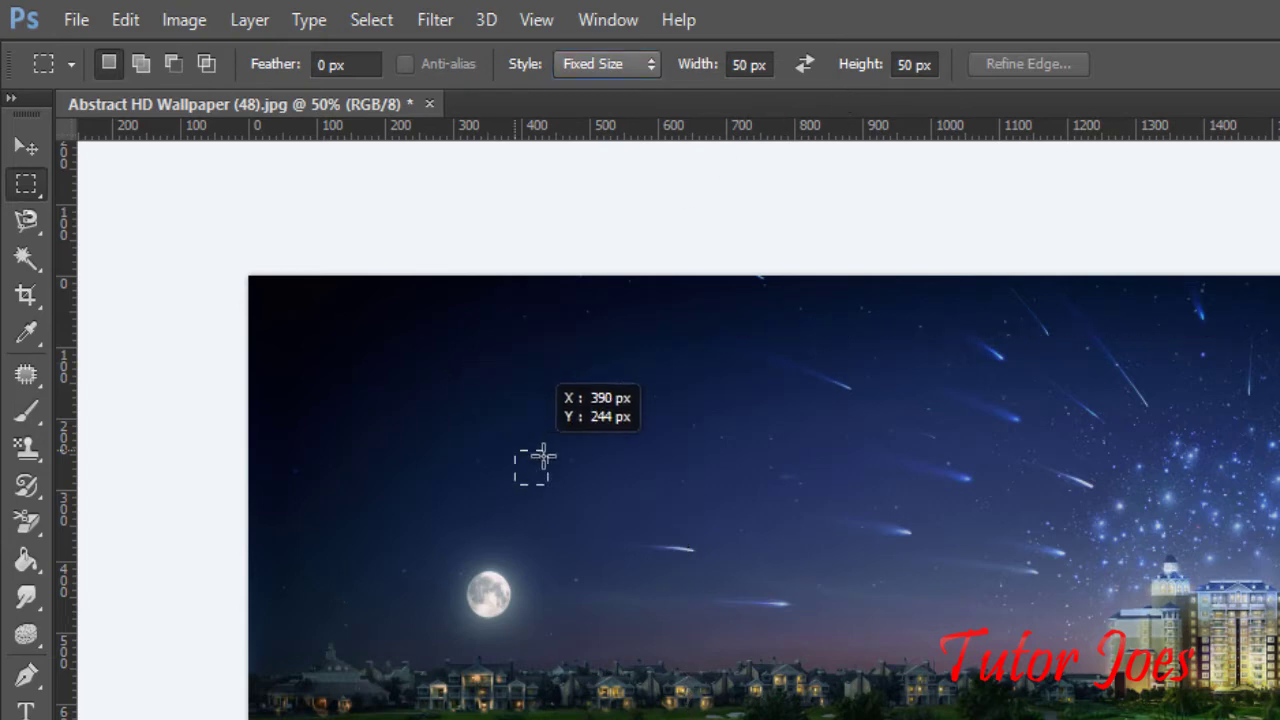
left_click_drag(797, 355, 866, 433)
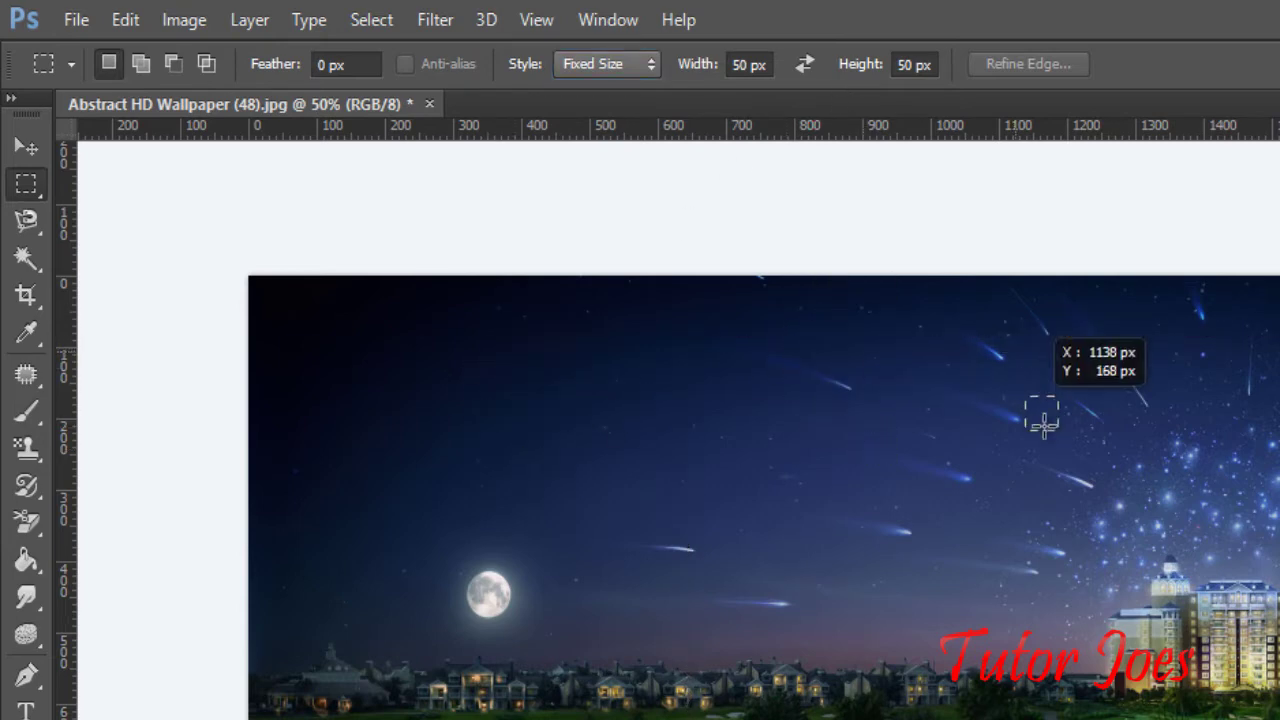
left_click_drag(1010, 380, 1052, 430)
left_click_drag(666, 366, 757, 494)
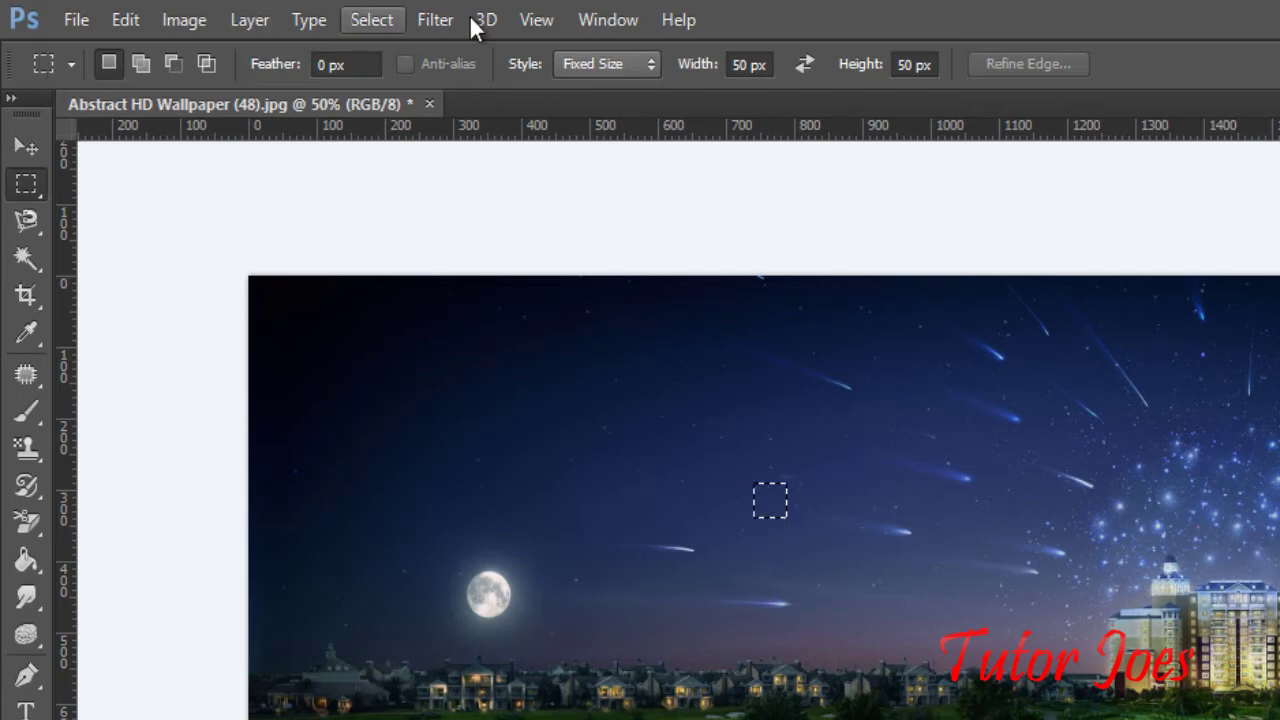
right_click(30, 190)
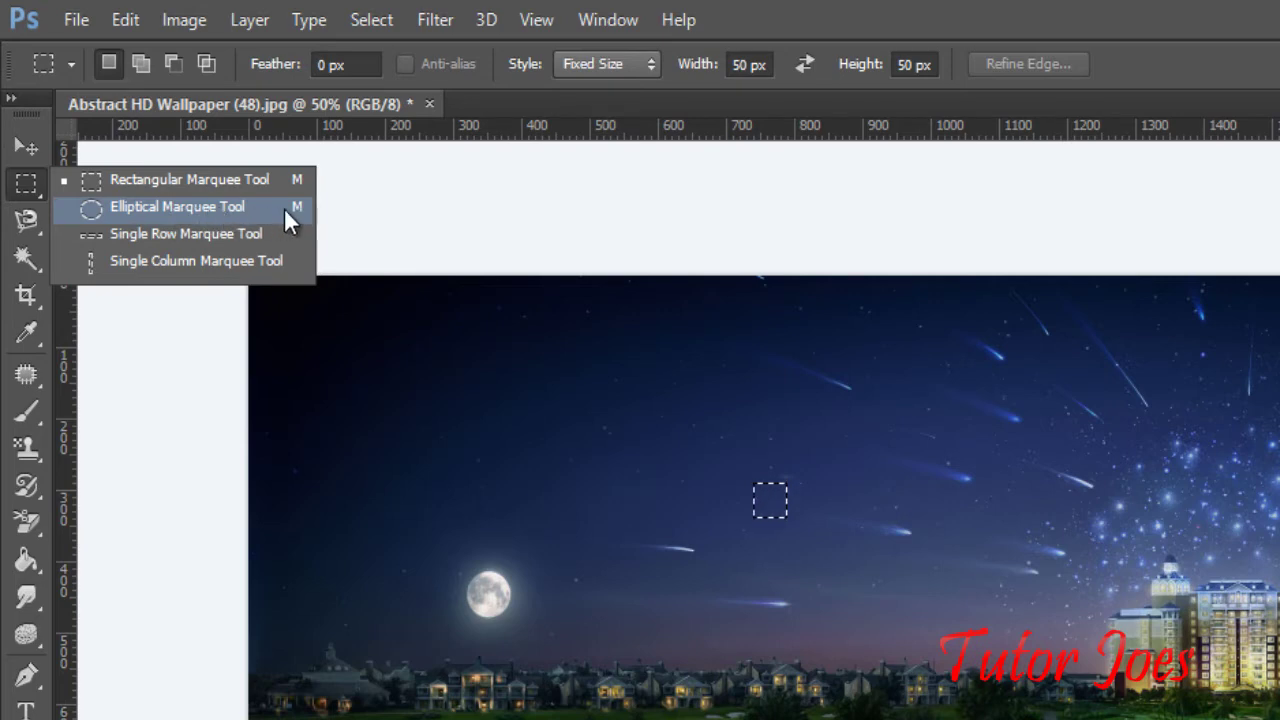
With the Elliptical Marquee, circle the moon and add two ellipses around the lit building
left_click(219, 209)
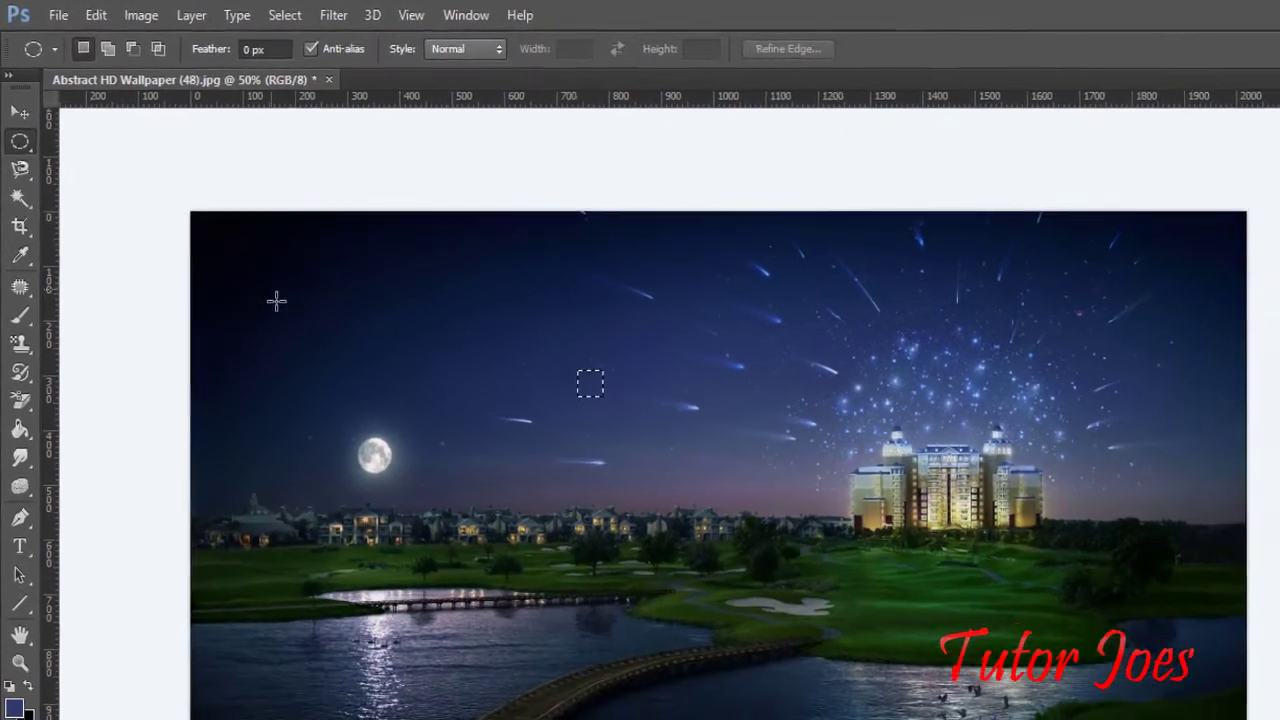
left_click_drag(276, 301, 512, 535)
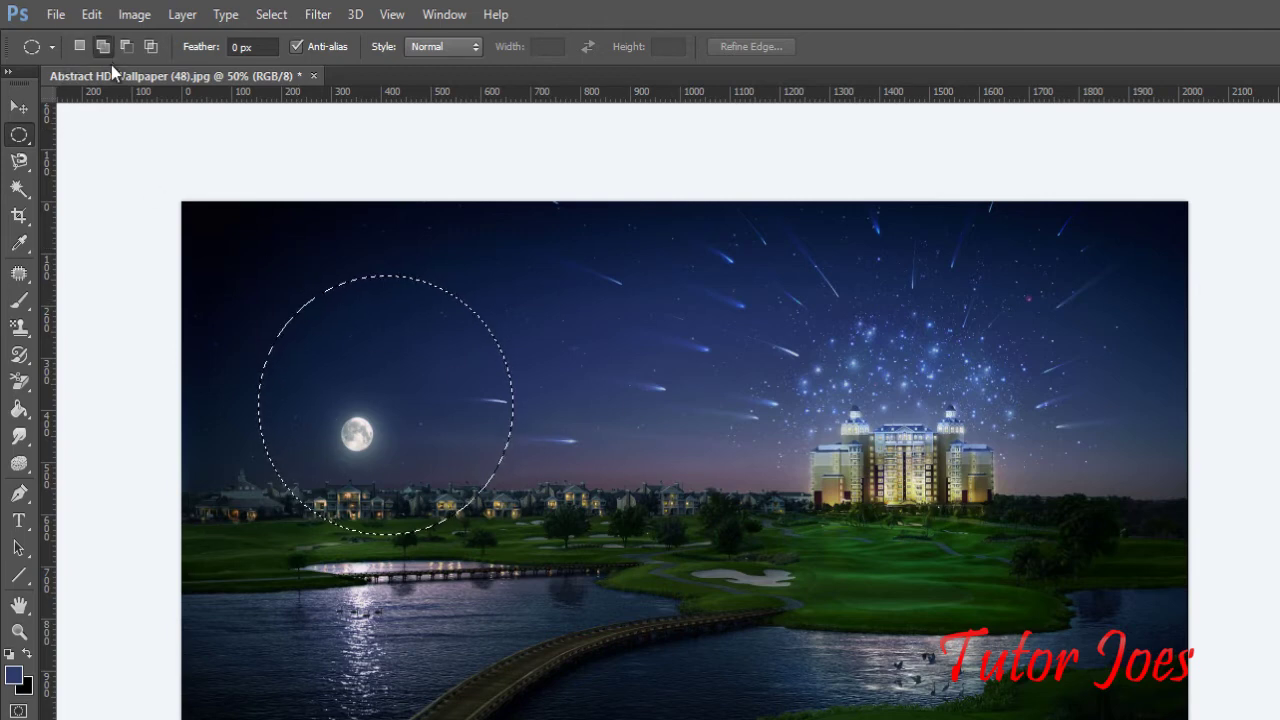
left_click_drag(790, 356, 1068, 536)
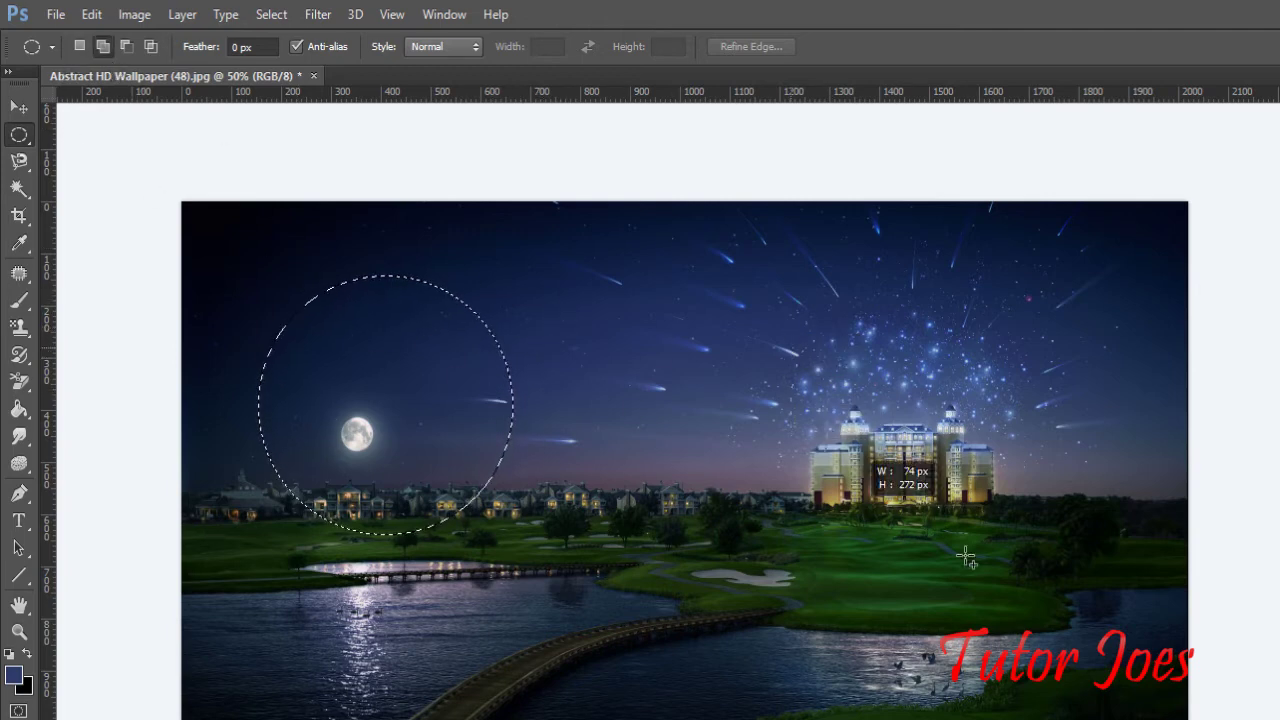
left_click_drag(748, 420, 918, 545)
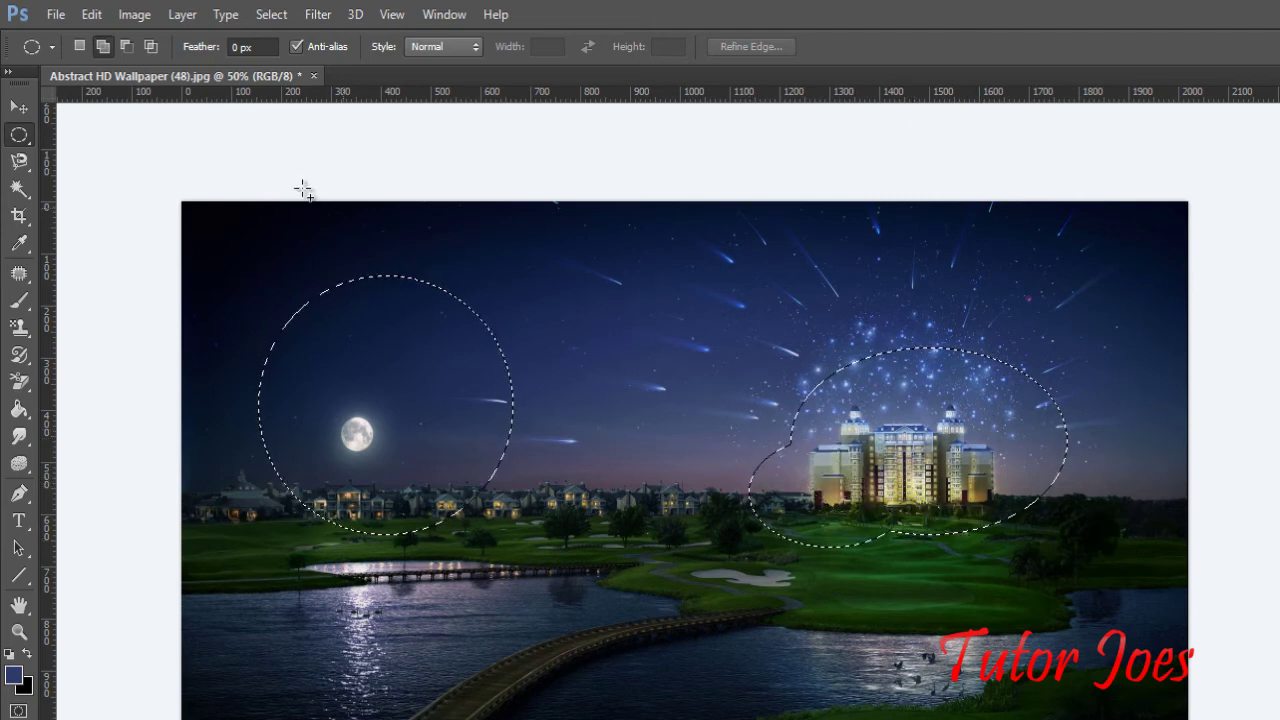
Subtract an ellipse from the building selection, then keep only the circle around the moon
left_click(127, 46)
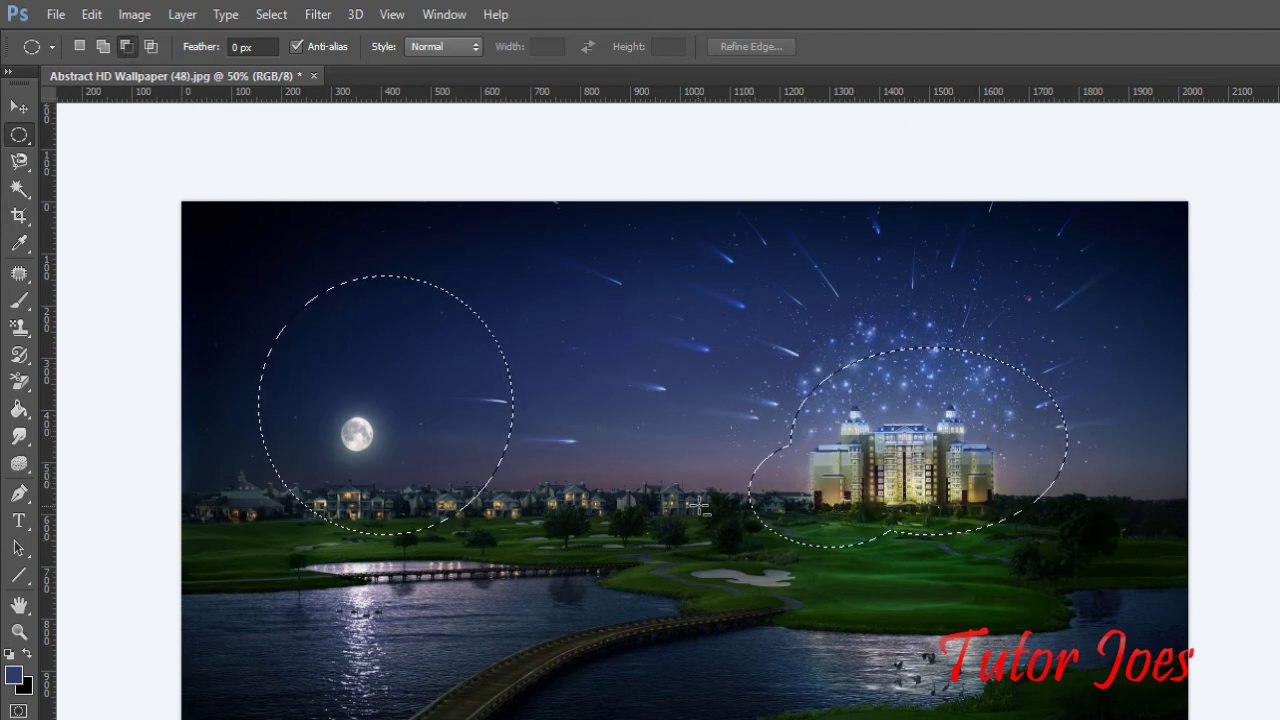
mouse_move(728, 450)
left_mouse_down()
mouse_move(860, 575)
mouse_move(915, 575)
left_mouse_up()
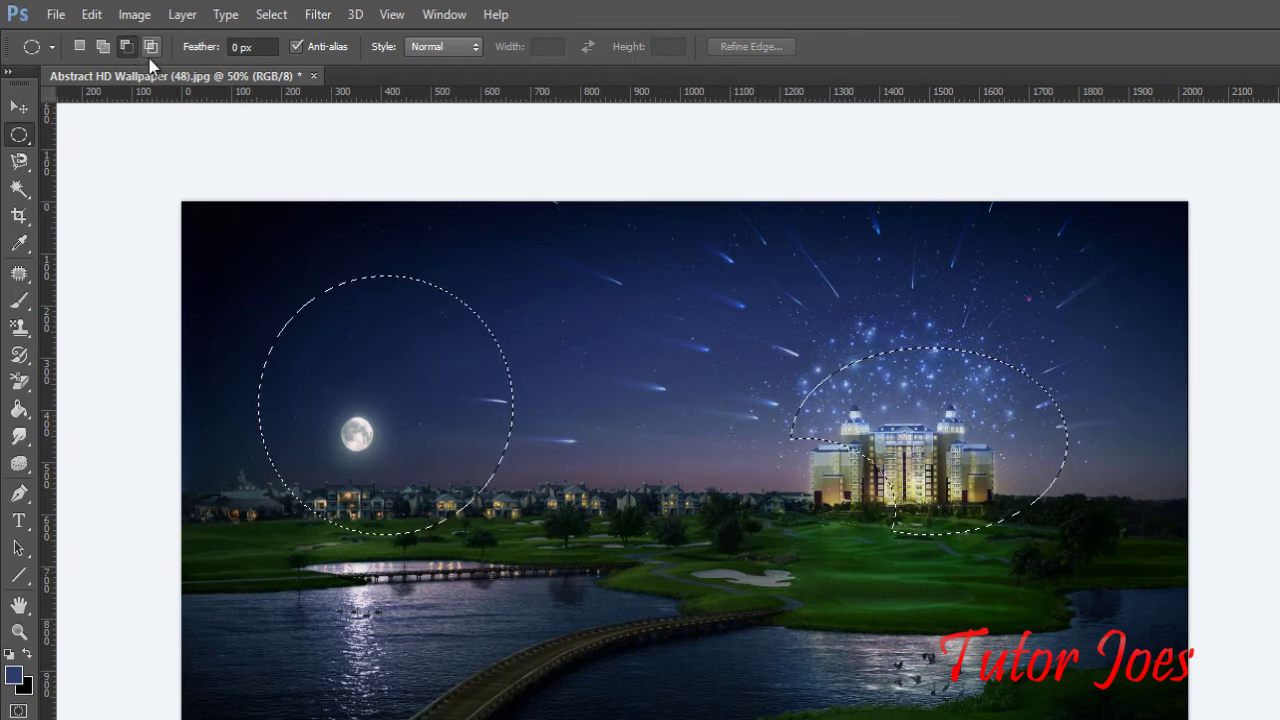
mouse_move(227, 241)
left_mouse_down()
mouse_move(528, 555)
mouse_move(575, 572)
left_mouse_up()
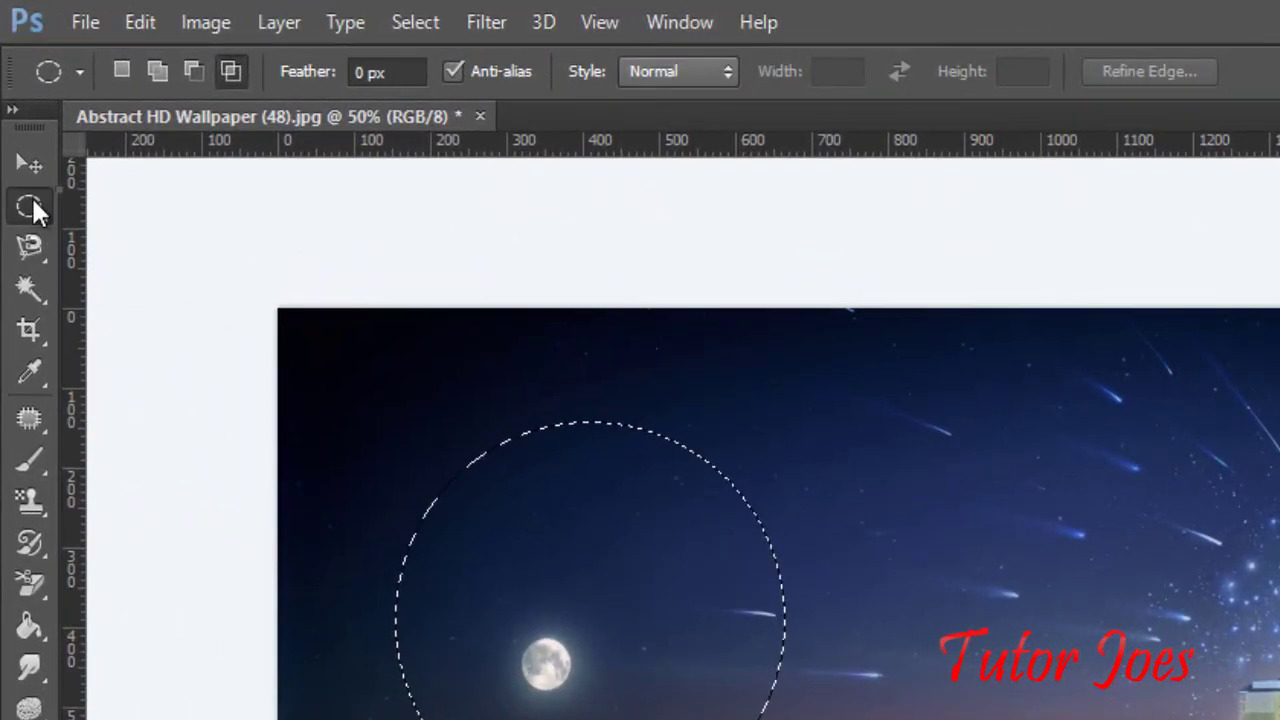
Use the Single Row Marquee to select a one-pixel row just above the lake
right_click(29, 203)
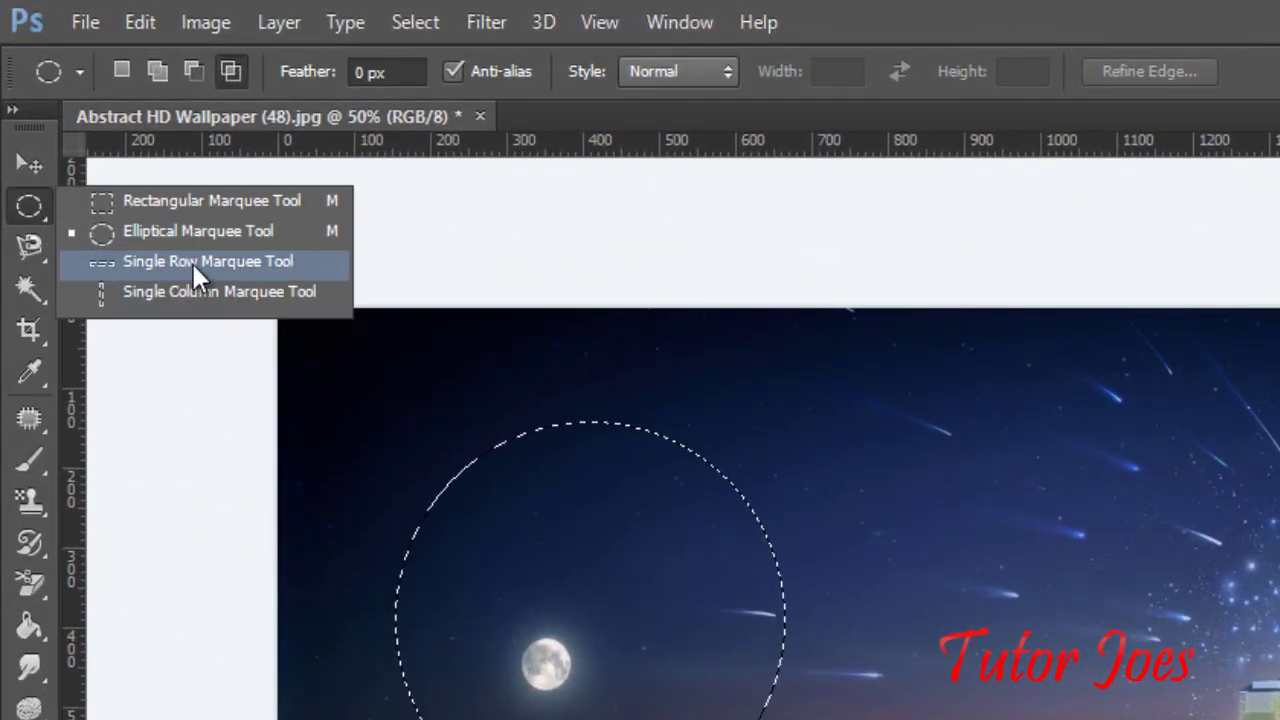
left_click(193, 264)
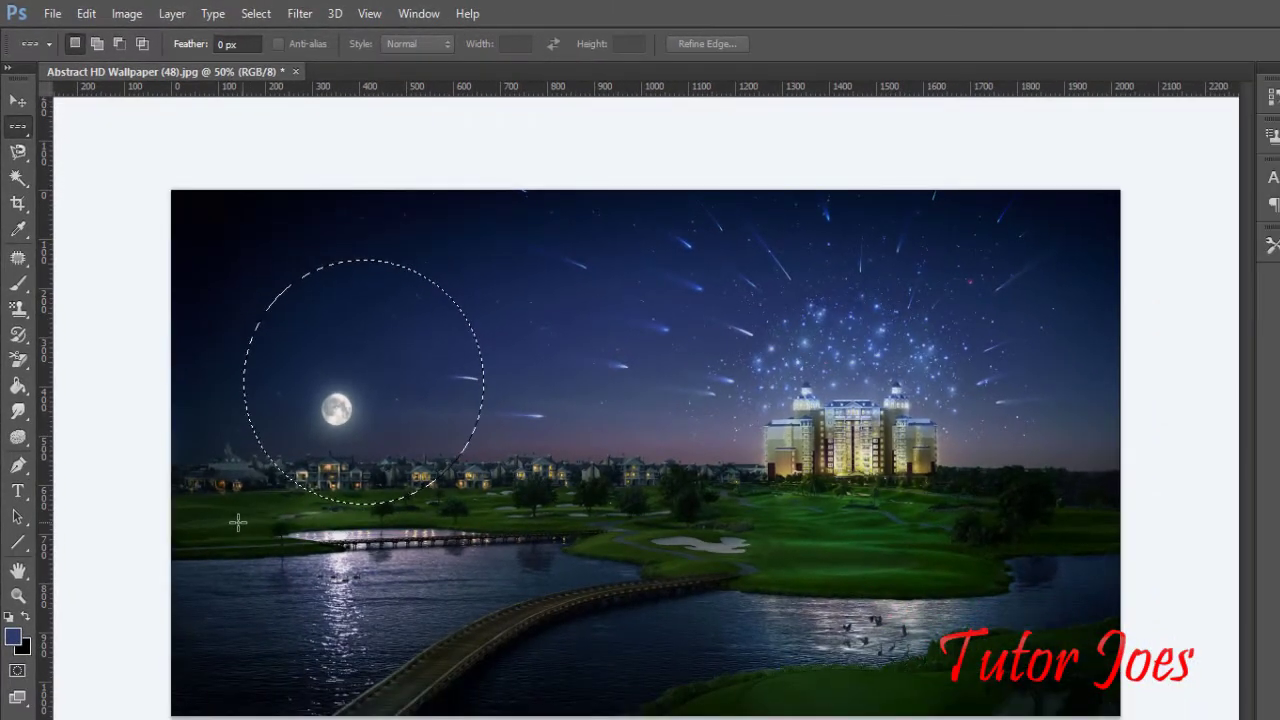
left_click(221, 521)
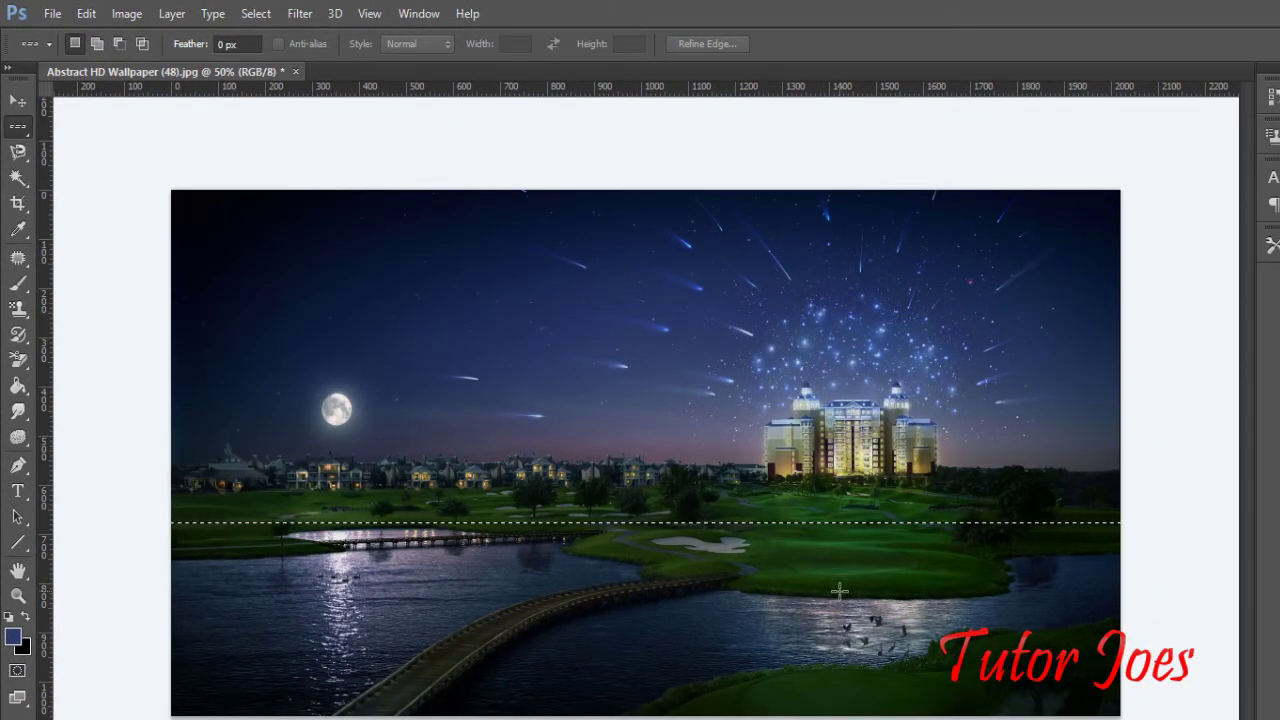
Zoom in step by step to about 700% to show the row's single-pixel height
key("ctrl+plus")
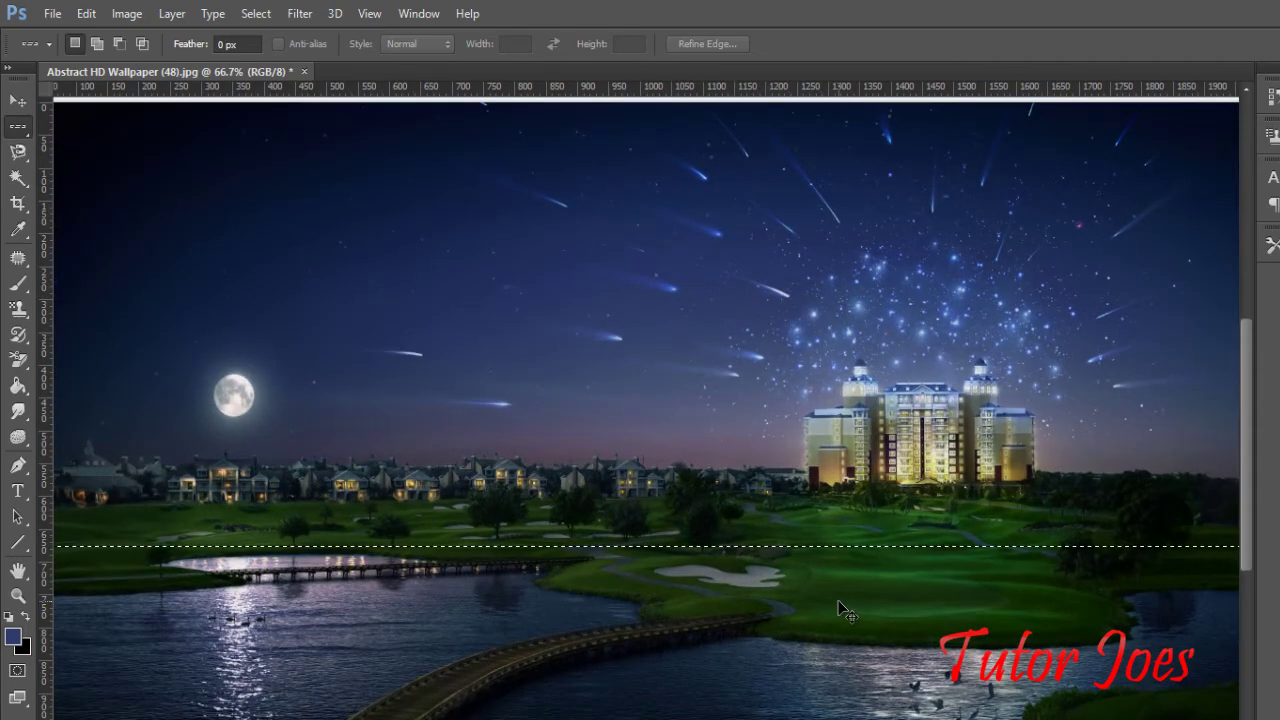
key("ctrl+plus")
key("ctrl+plus")
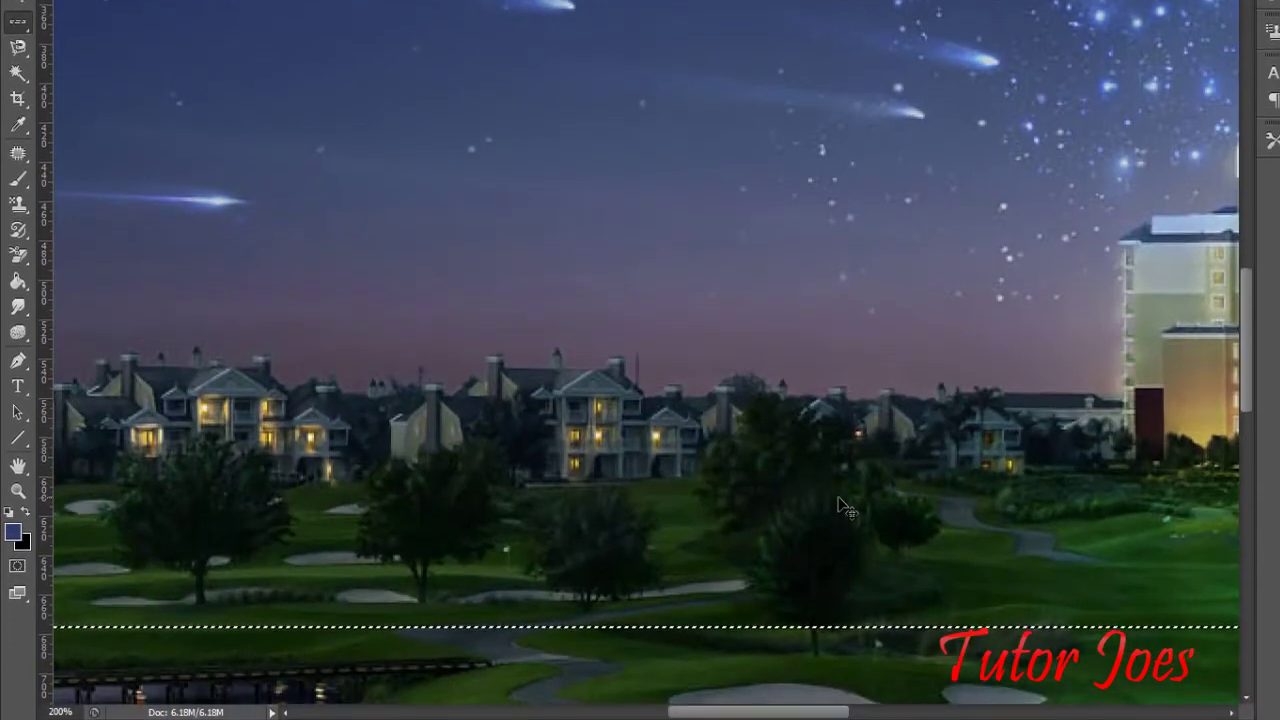
key("ctrl+plus")
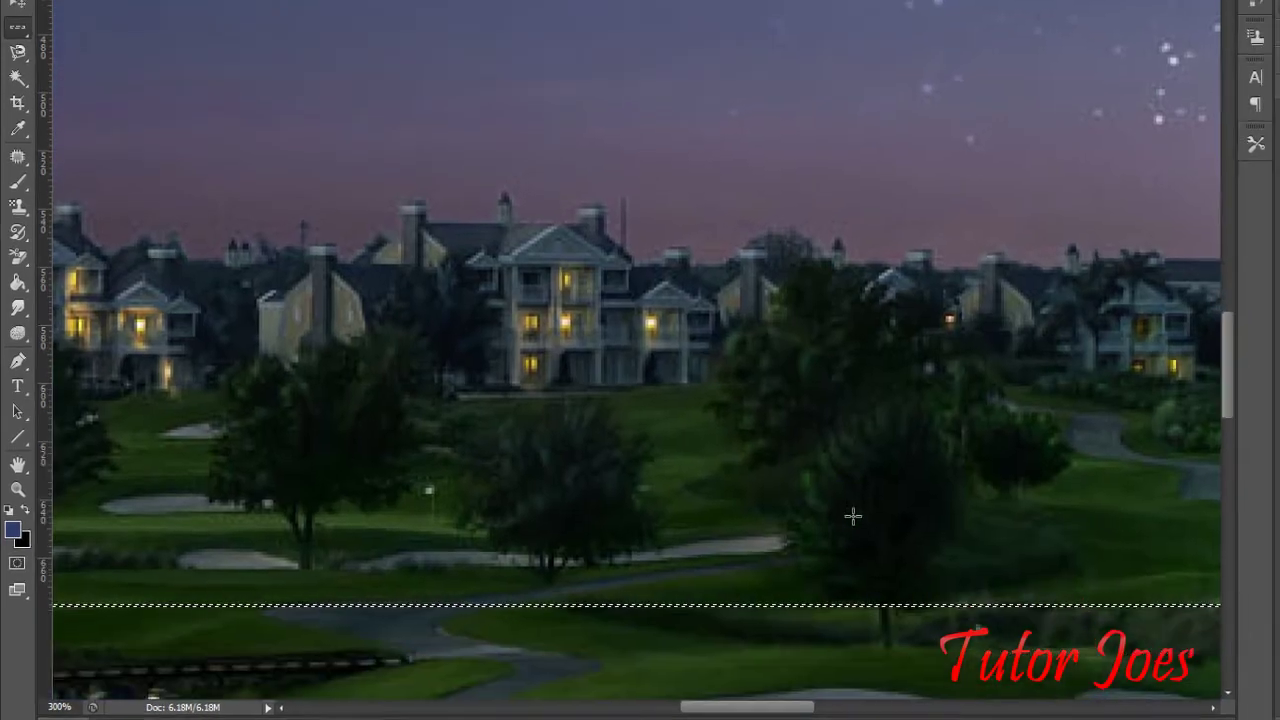
key("ctrl+plus")
key("ctrl+plus")
scroll(737, 530, "down", 3)
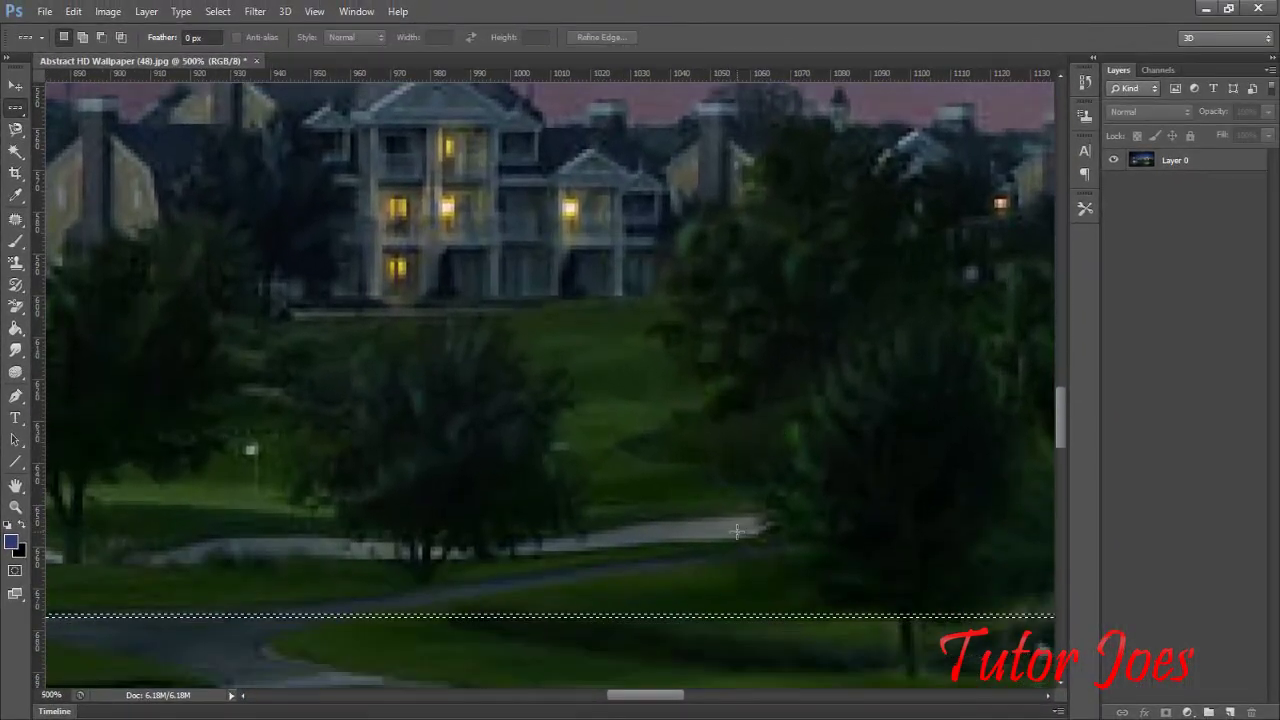
key("ctrl+plus")
key("ctrl+plus")
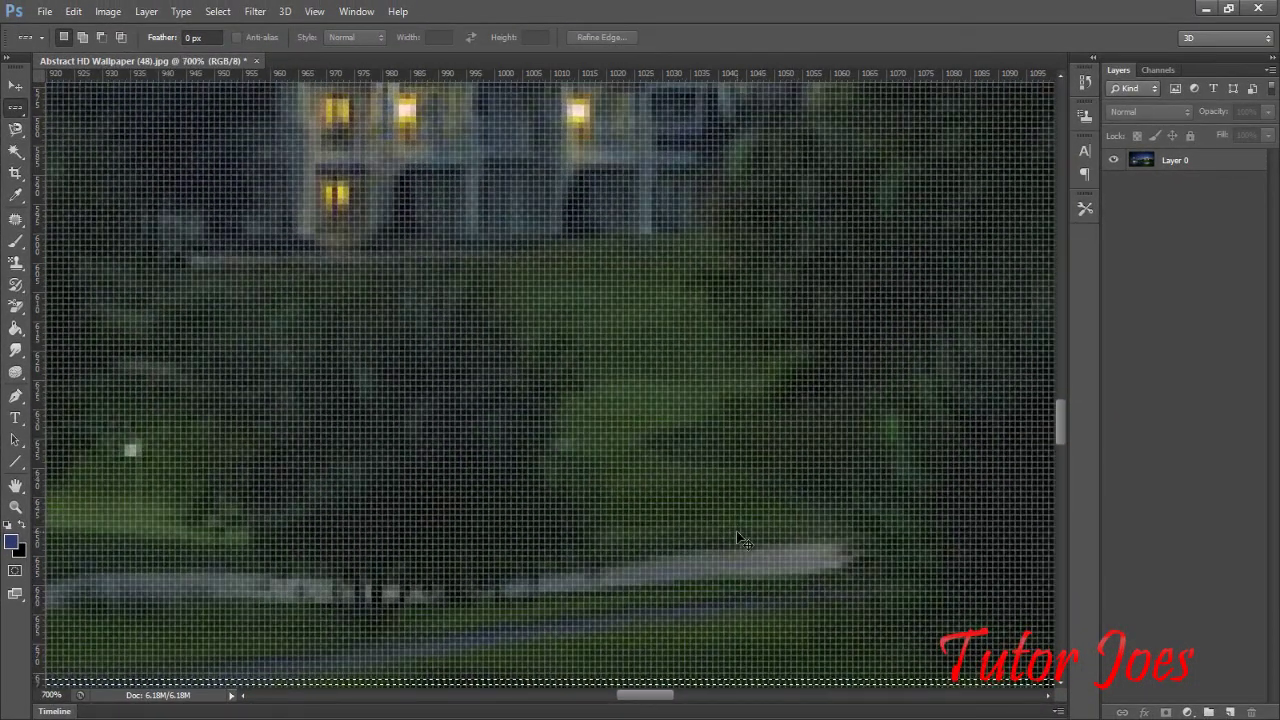
key("ctrl+plus")
scroll(737, 531, "down", 3)
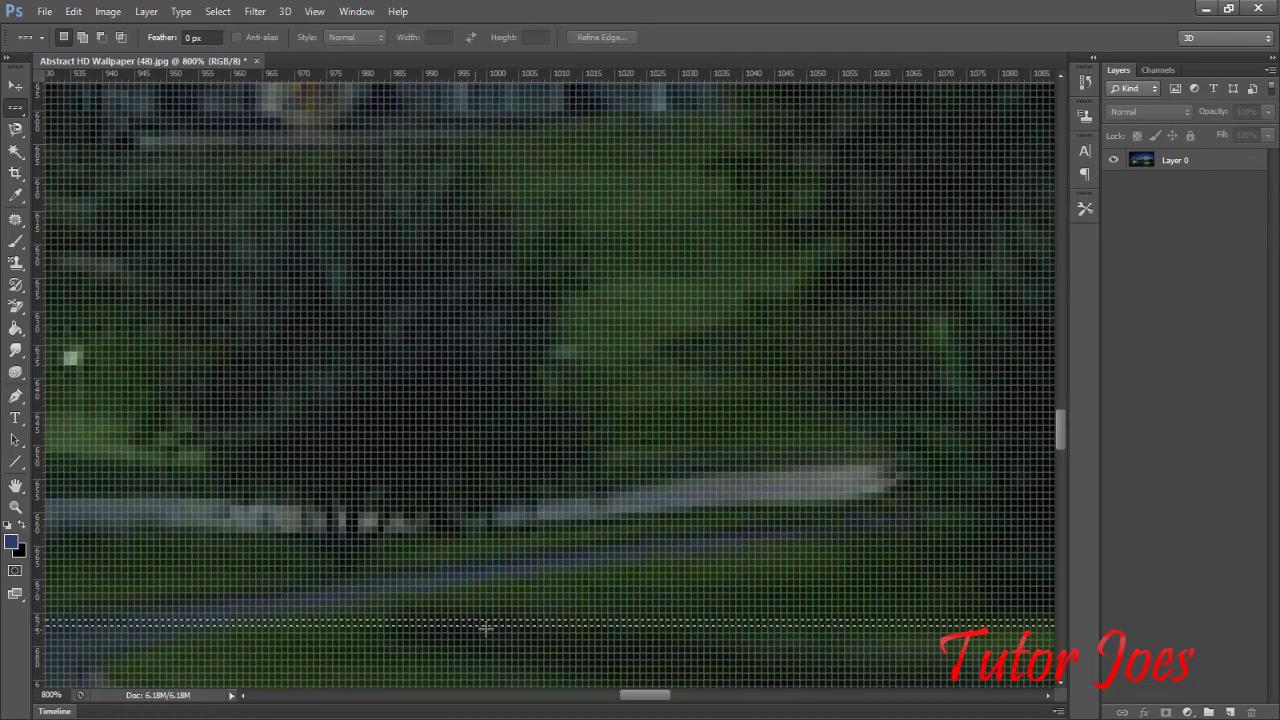
Sample the dark green of the grass with the Eyedropper as the foreground colour
left_click(15, 195)
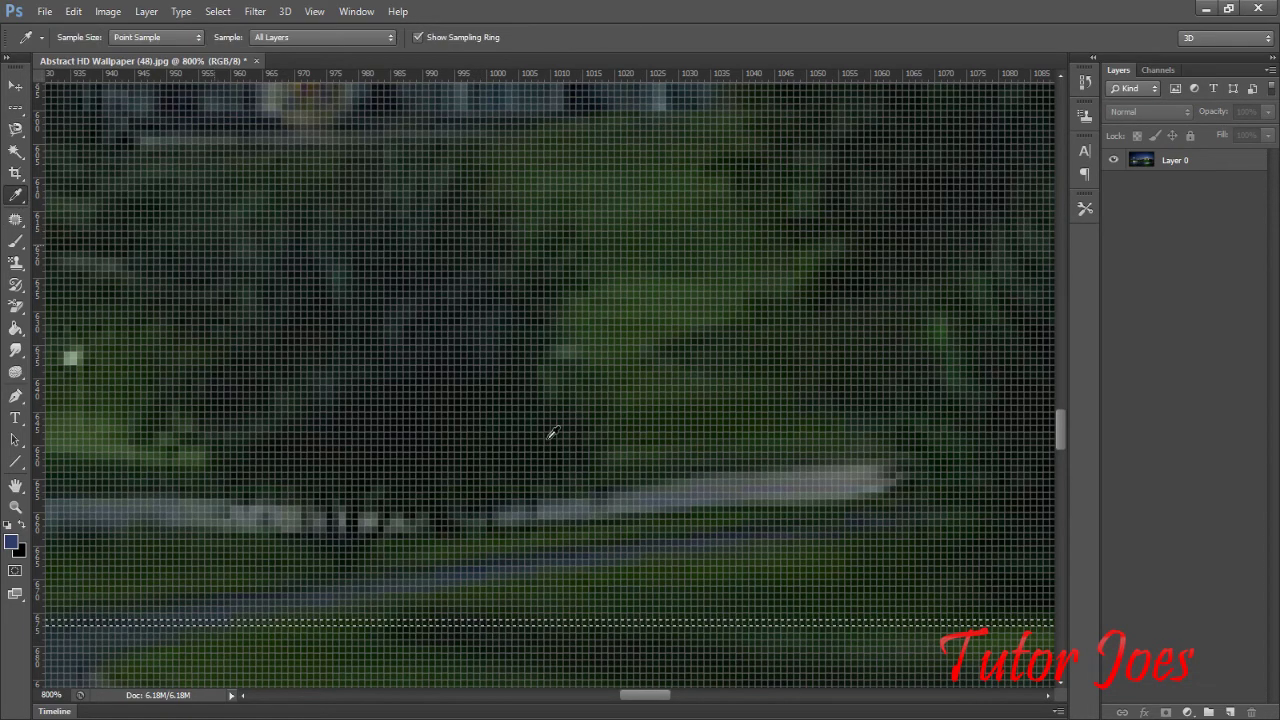
left_click(637, 617)
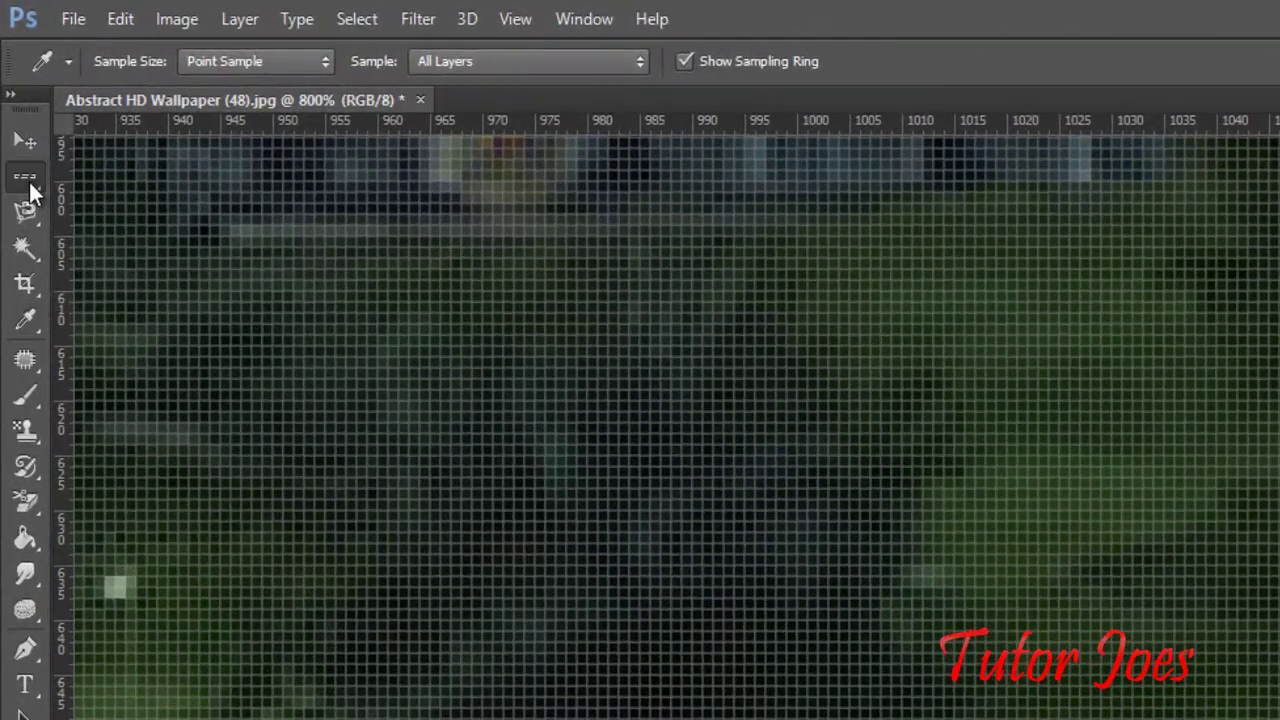
Use the Single Column Marquee Tool to select a one-pixel column down the magnified photo
left_click(15, 106)
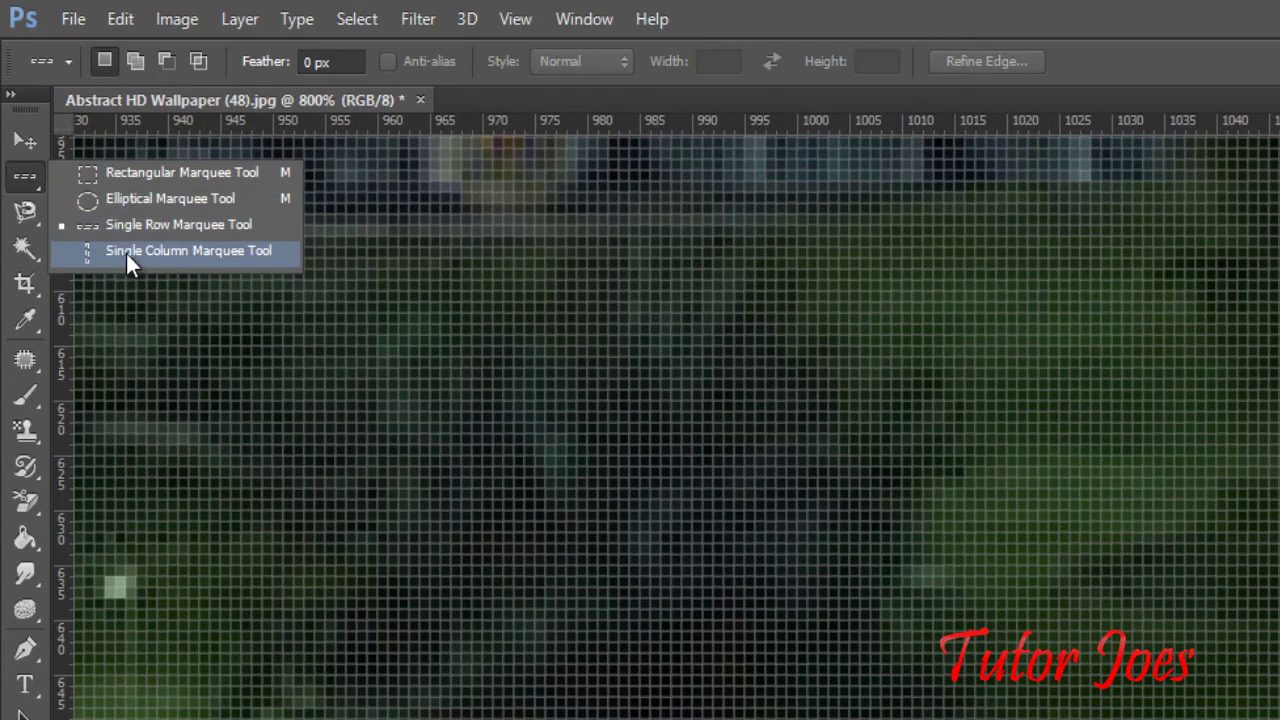
left_click(126, 251)
left_click(188, 155)
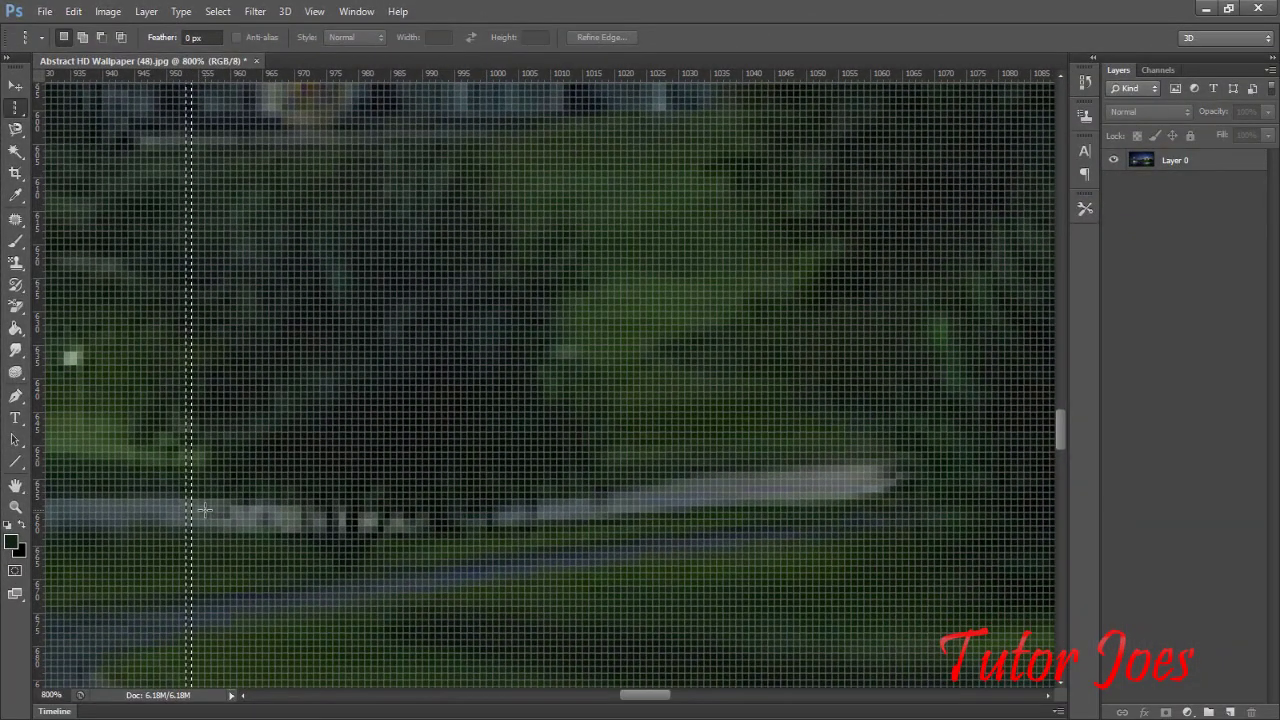
right_click(15, 107)
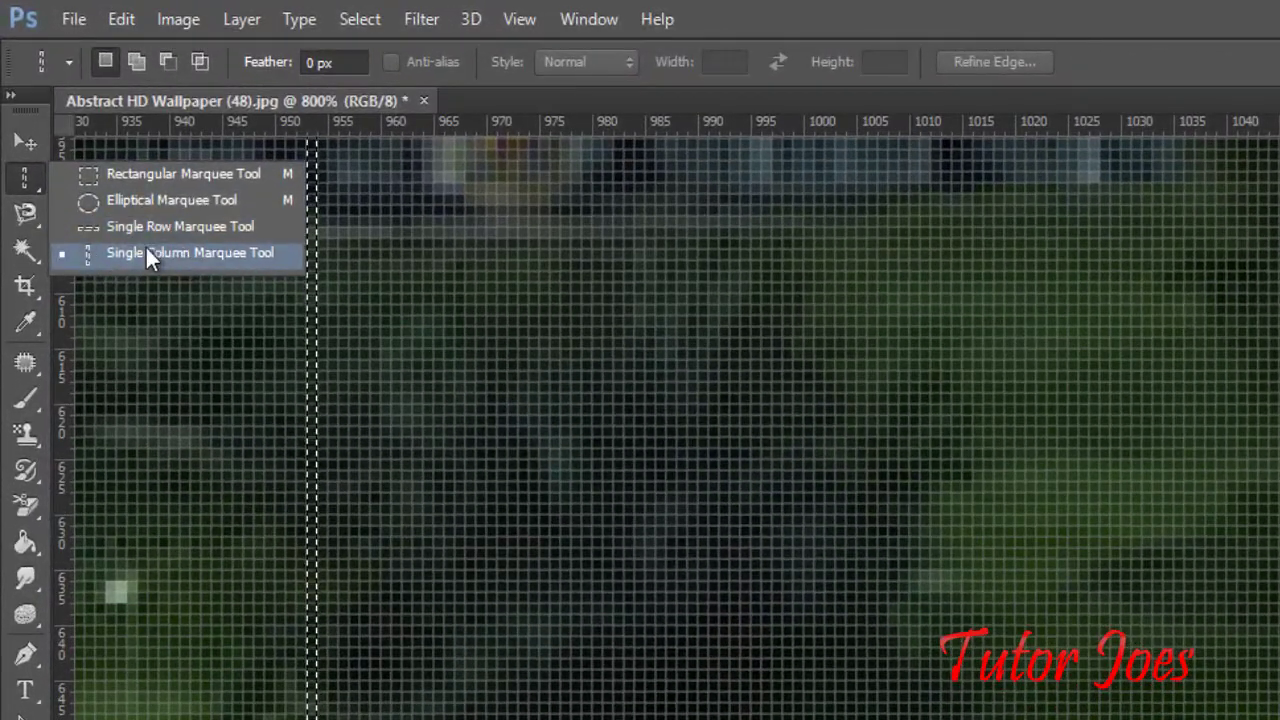